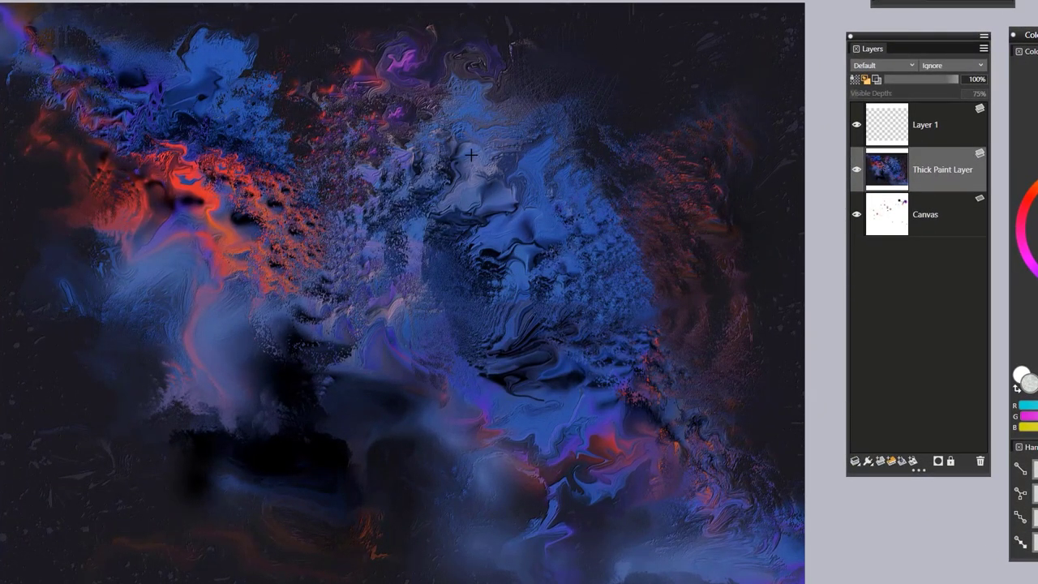
Stamp overlapping Enso ring strokes over the painting's upper edge, left half and dark lower-left area on the Thick Paint Layer.
left_click_drag(470, 154, 528, 119)
mouse_move(466, 59)
left_mouse_down()
mouse_move(400, 62)
mouse_move(419, 107)
left_mouse_up()
mouse_move(502, 101)
left_mouse_down()
mouse_move(357, 128)
mouse_move(311, 150)
mouse_move(192, 118)
mouse_move(237, 303)
mouse_move(238, 356)
mouse_move(336, 421)
left_mouse_up()
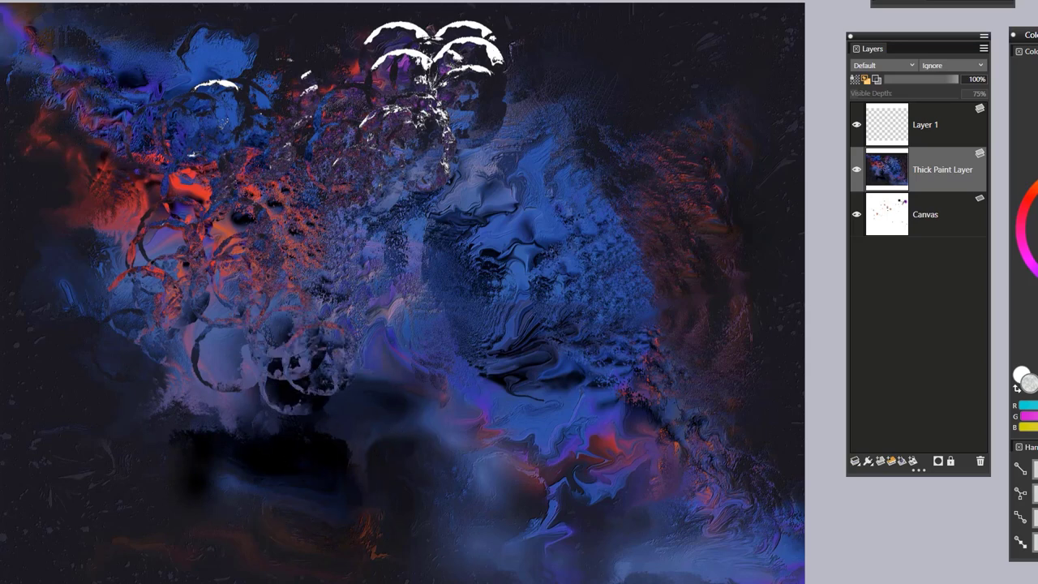
mouse_move(188, 398)
left_mouse_down()
mouse_move(375, 446)
mouse_move(460, 397)
mouse_move(523, 122)
mouse_move(598, 142)
left_mouse_up()
mouse_move(183, 108)
left_mouse_down()
mouse_move(101, 91)
mouse_move(73, 121)
left_mouse_up()
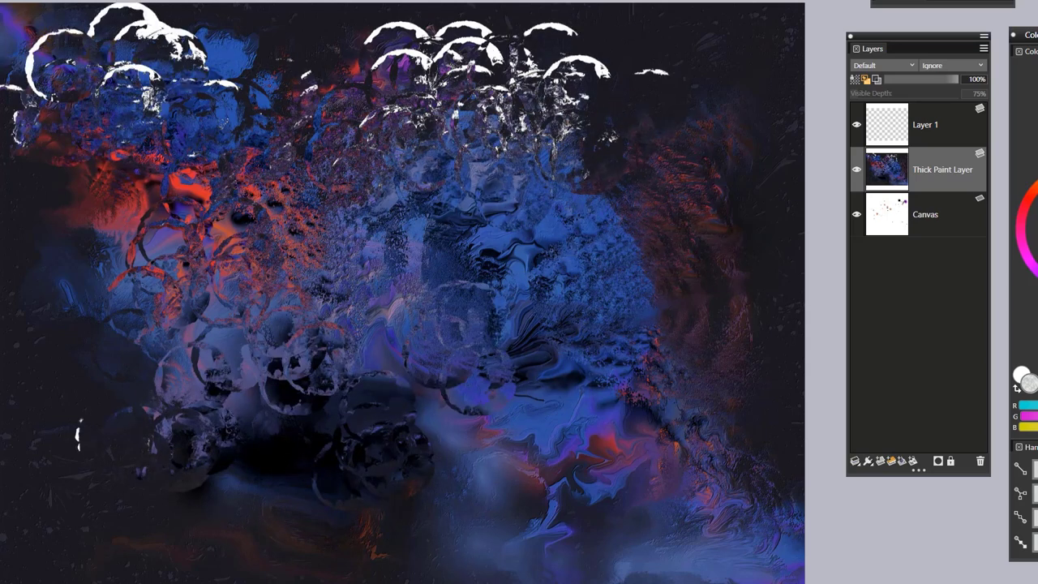
left_click_drag(659, 134, 685, 52)
left_click_drag(730, 89, 740, 61)
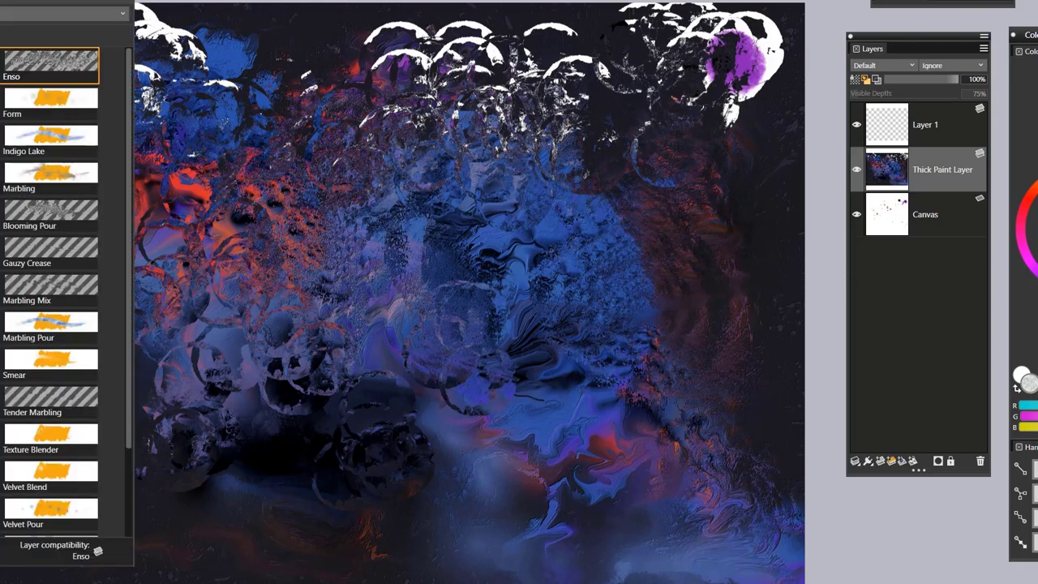
Paint large, rounded, striped shapes across the upper half of the painting with the Form brush.
left_click(61, 105)
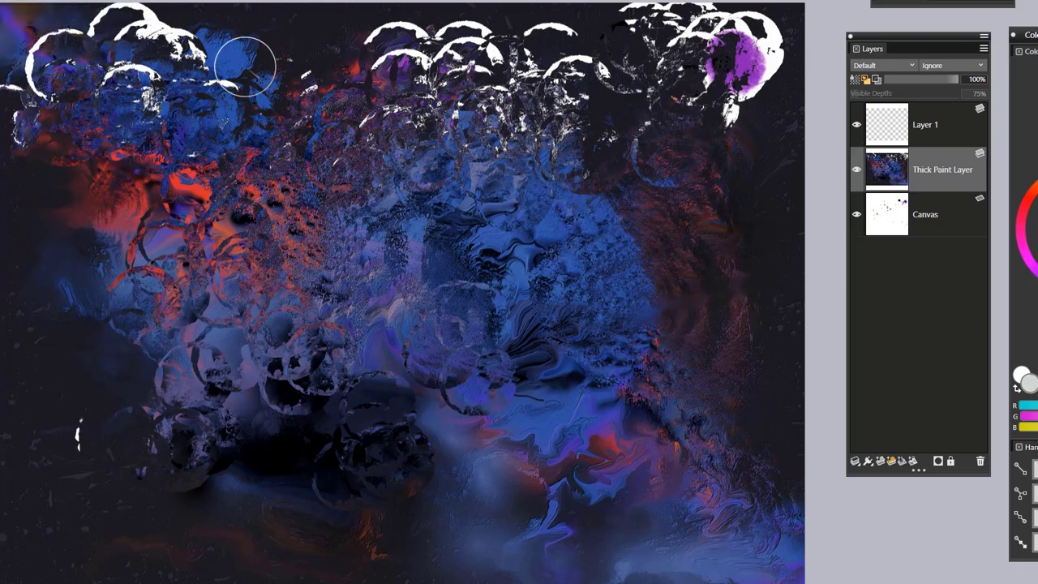
left_click_drag(352, 195, 406, 147)
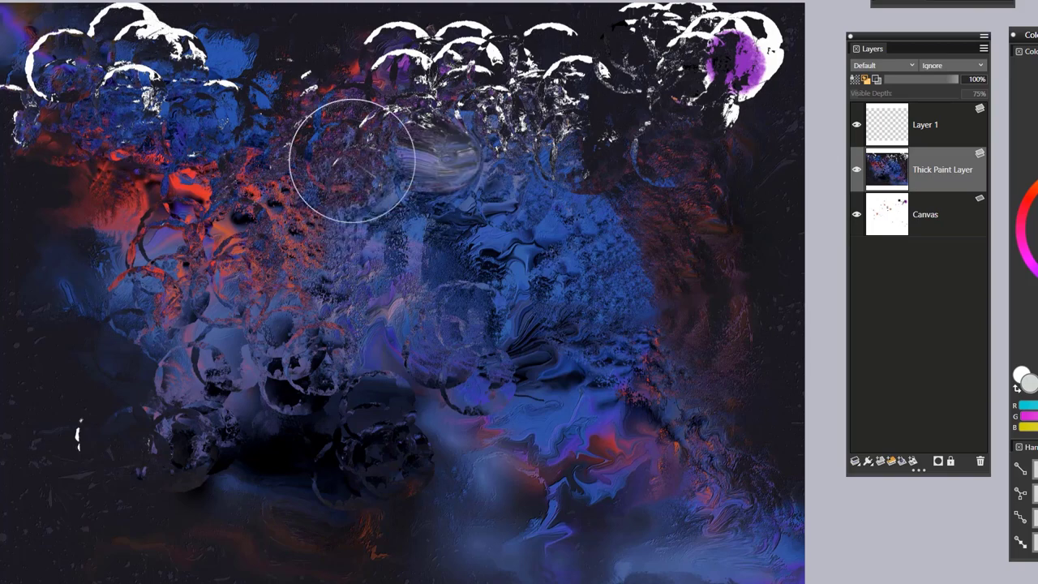
mouse_move(352, 173)
left_mouse_down()
mouse_move(431, 131)
mouse_move(503, 148)
mouse_move(454, 155)
mouse_move(479, 93)
mouse_move(507, 98)
mouse_move(508, 106)
mouse_move(353, 110)
mouse_move(431, 119)
mouse_move(483, 104)
mouse_move(465, 103)
mouse_move(383, 175)
mouse_move(348, 182)
mouse_move(216, 162)
mouse_move(193, 112)
mouse_move(290, 148)
mouse_move(644, 155)
mouse_move(702, 167)
mouse_move(721, 79)
mouse_move(544, 155)
mouse_move(648, 203)
mouse_move(545, 219)
mouse_move(660, 215)
left_mouse_up()
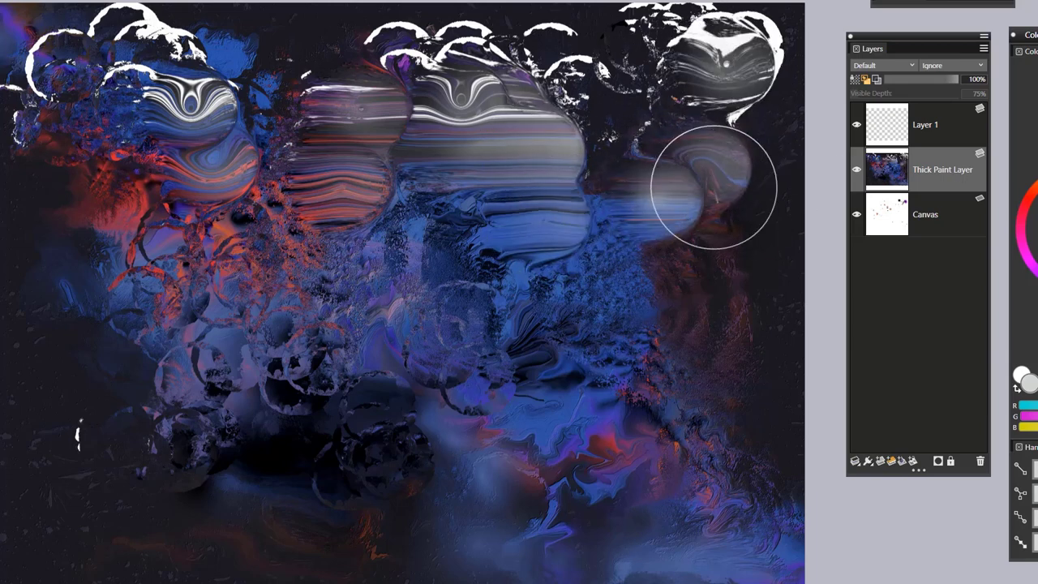
Scatter small round Form dabs over the orange, blue and upper-middle areas of the painting using a smaller brush size.
left_click_drag(182, 249, 190, 246)
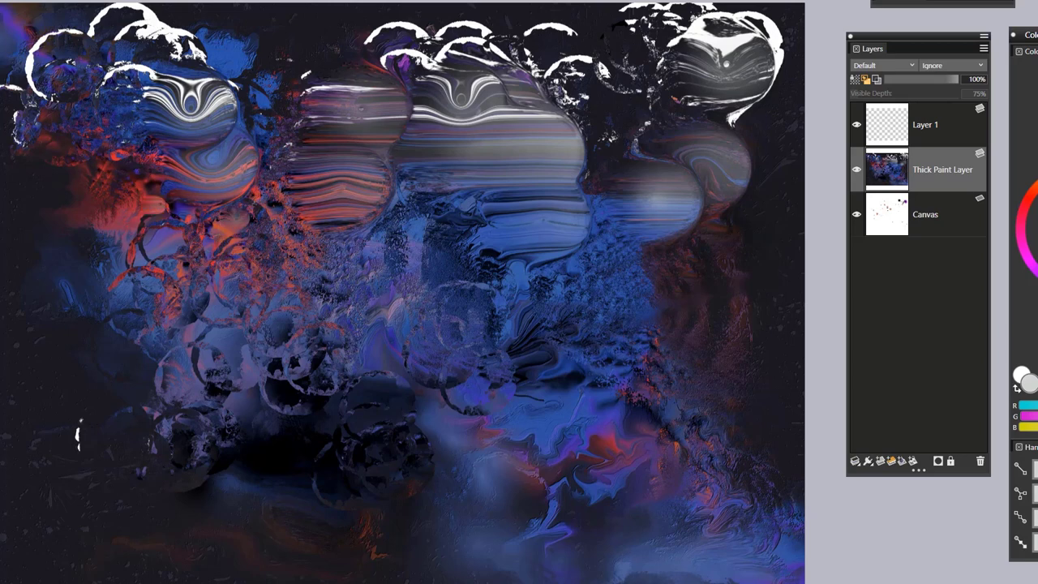
mouse_move(180, 182)
left_mouse_down()
mouse_move(283, 173)
mouse_move(245, 152)
mouse_move(271, 138)
left_mouse_up()
left_click_drag(241, 90, 225, 76)
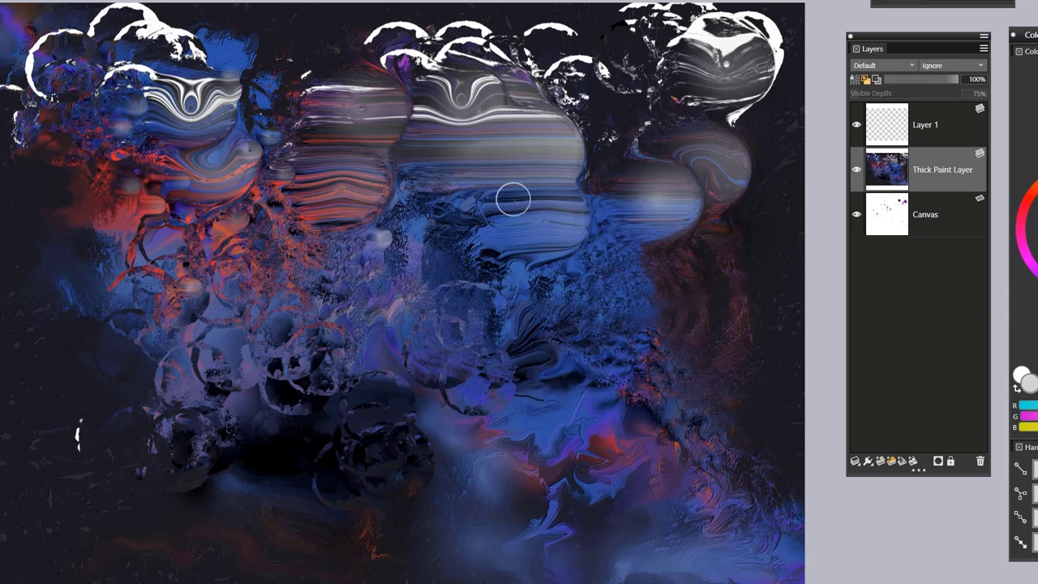
left_click_drag(576, 130, 580, 126)
left_click_drag(571, 87, 565, 83)
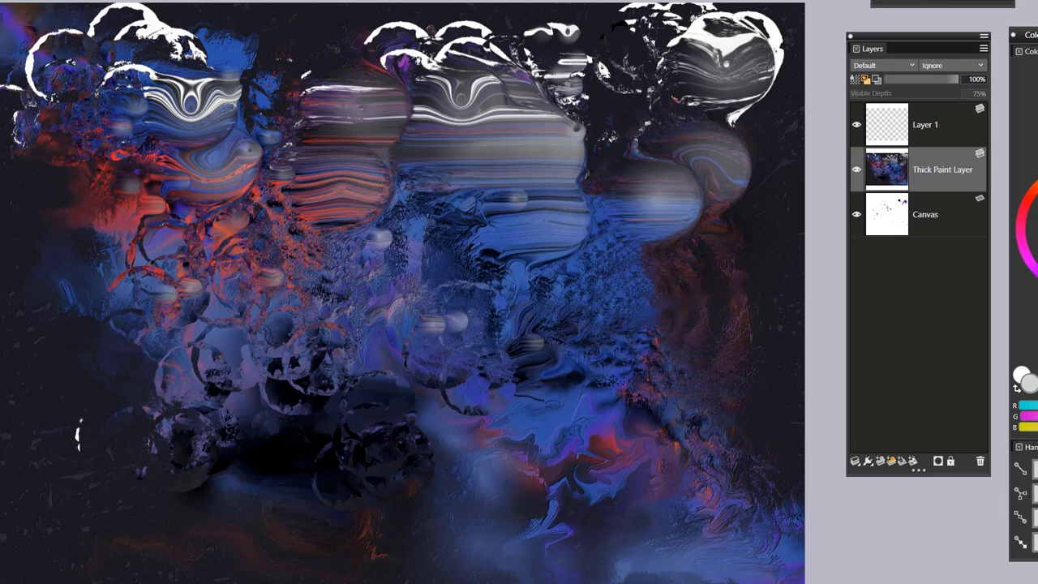
Choose a bright green and dab small round Form spots below the rounded shape in the painting's right part.
left_click(1036, 235)
left_click(738, 263)
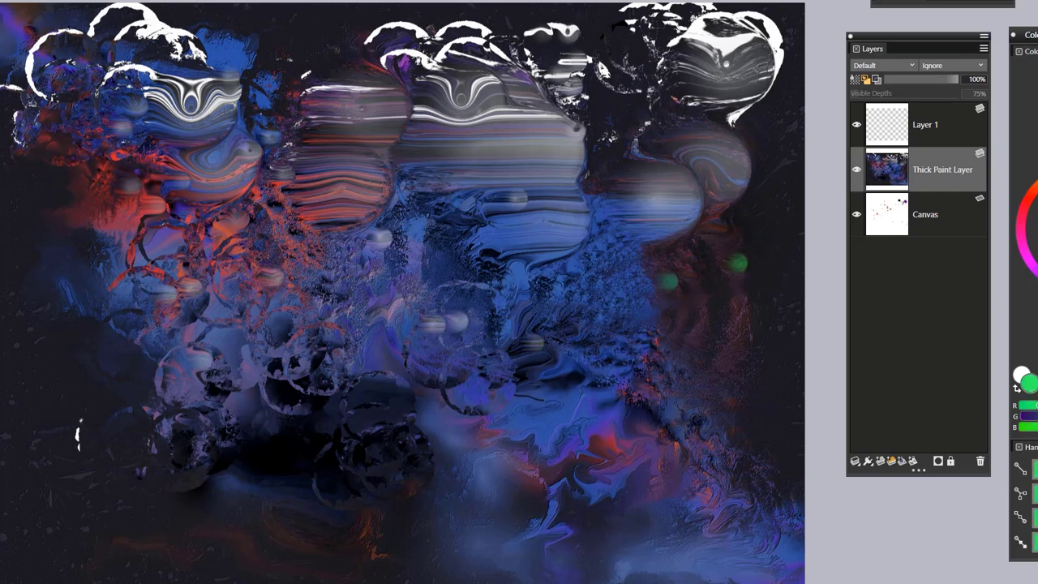
left_click(594, 263)
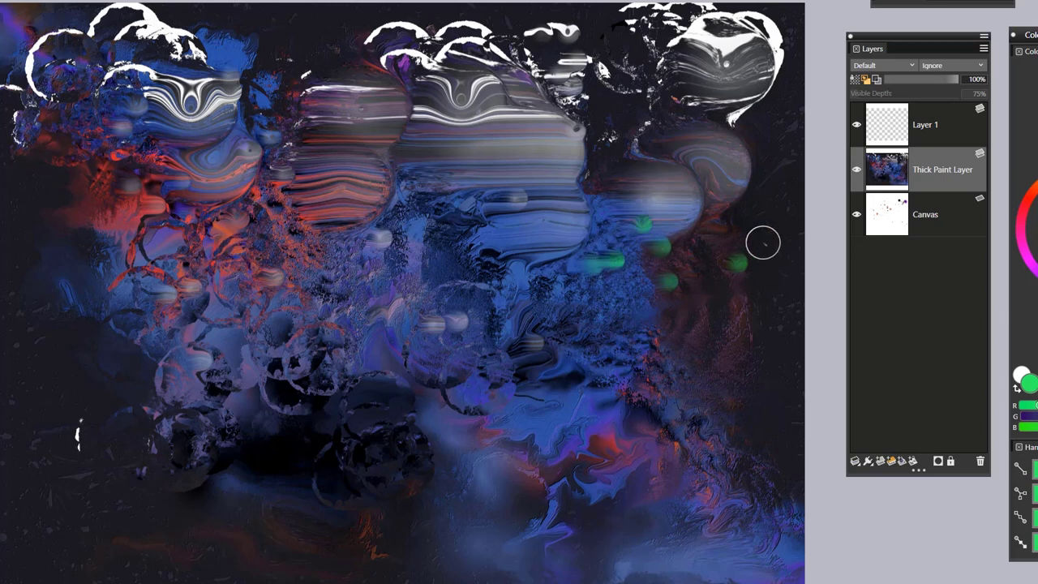
left_click(744, 225)
Choose a bright red and scatter small round Form spots over and around the rounded shape in the painting's right part.
left_click(1025, 204)
left_click(638, 251)
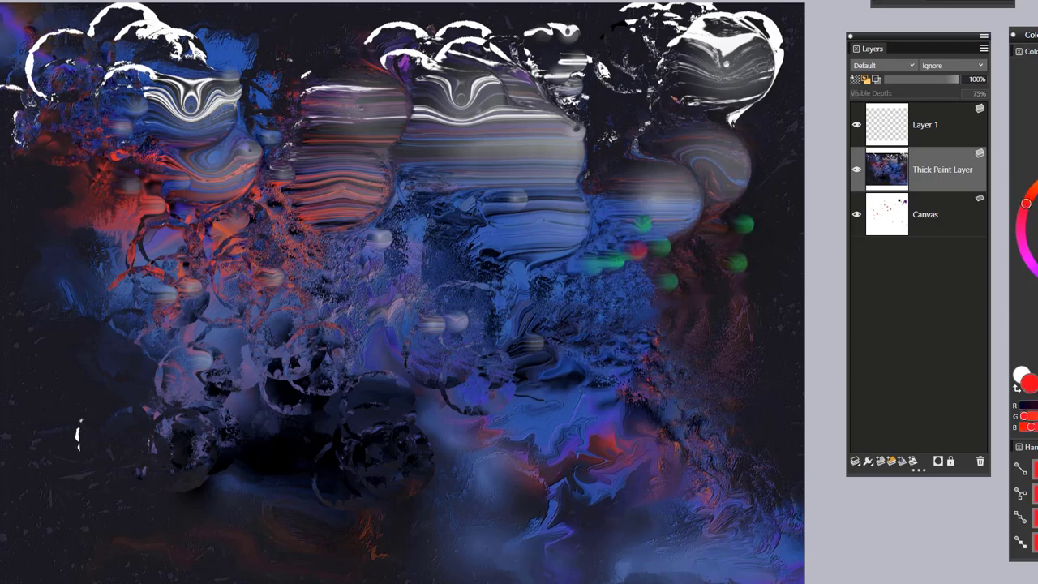
left_click(643, 199)
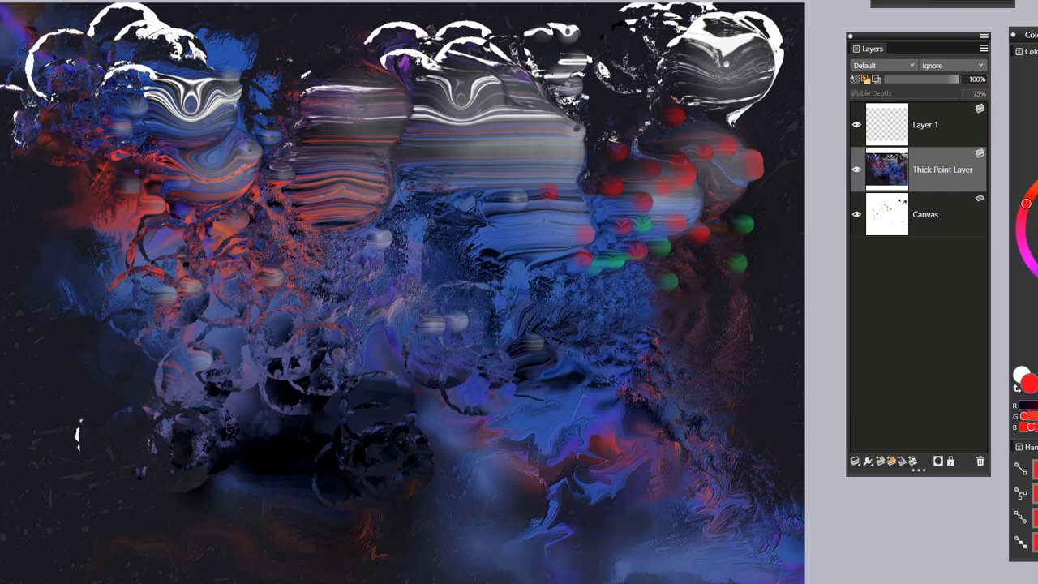
Paint winding, smoke-like Indigo Lake strokes diagonally across the painting, plus shorter ones in the lower-left area and beside the green spots.
left_click(16, 2)
left_click(67, 140)
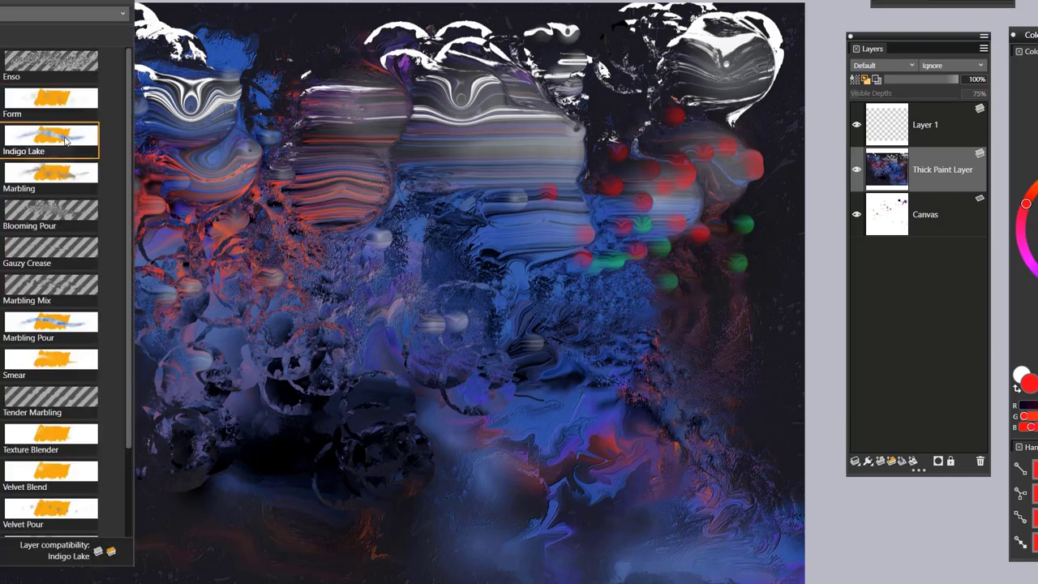
mouse_move(43, 39)
left_mouse_down()
mouse_move(77, 113)
mouse_move(69, 154)
mouse_move(129, 162)
mouse_move(133, 183)
mouse_move(170, 211)
mouse_move(219, 215)
mouse_move(264, 247)
mouse_move(312, 247)
mouse_move(336, 276)
mouse_move(414, 288)
mouse_move(450, 243)
mouse_move(487, 349)
mouse_move(539, 345)
mouse_move(523, 373)
mouse_move(600, 385)
mouse_move(572, 413)
mouse_move(552, 381)
mouse_move(577, 407)
left_mouse_up()
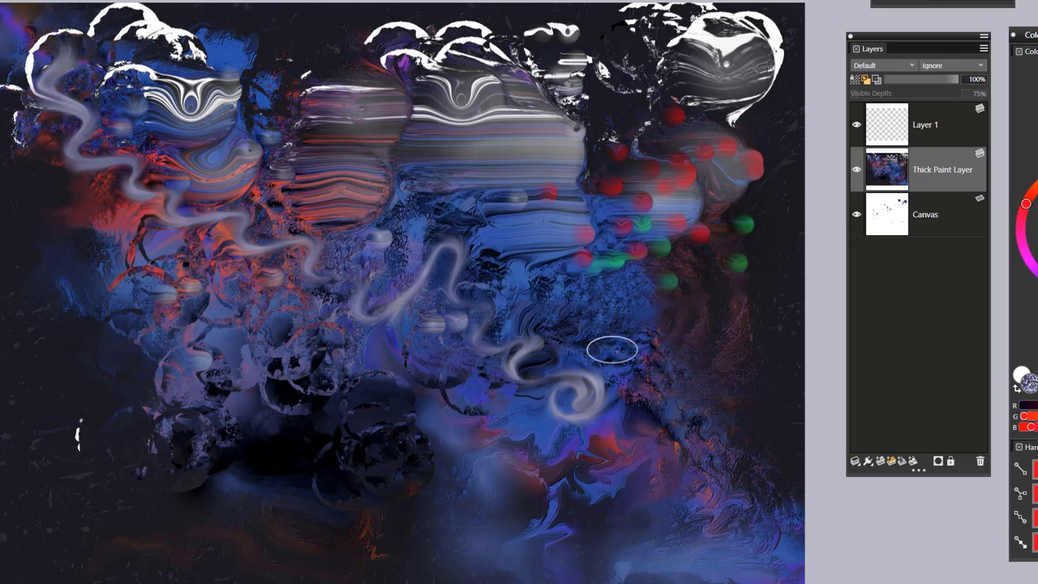
left_click_drag(645, 377, 626, 426)
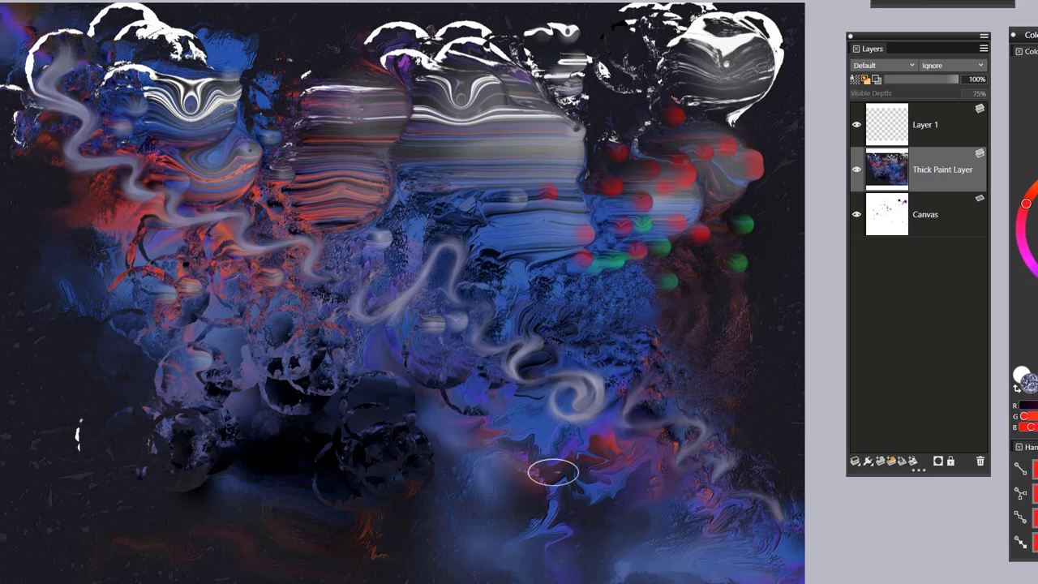
mouse_move(422, 393)
left_mouse_down()
mouse_move(369, 400)
mouse_move(284, 371)
mouse_move(89, 347)
mouse_move(180, 367)
mouse_move(288, 442)
left_mouse_up()
left_click_drag(560, 253, 602, 288)
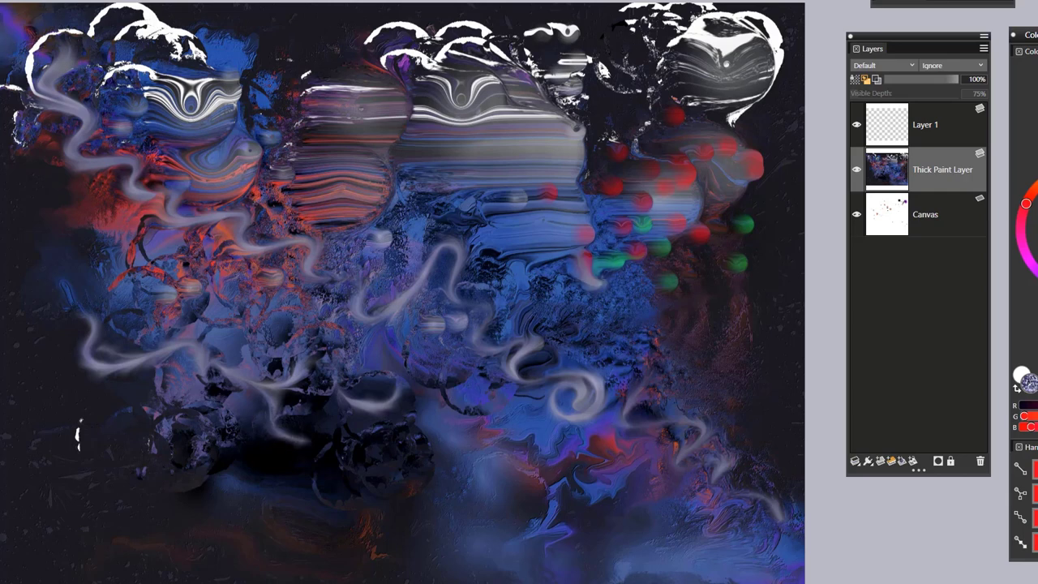
left_click_drag(684, 284, 706, 317)
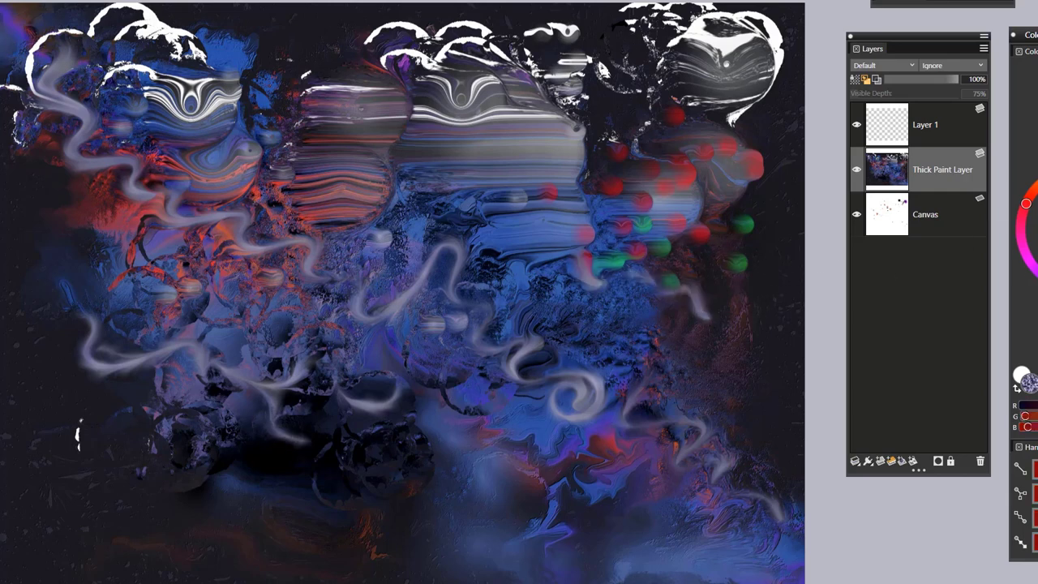
mouse_move(687, 238)
left_mouse_down()
mouse_move(690, 333)
mouse_move(610, 468)
mouse_move(349, 497)
mouse_move(272, 519)
left_mouse_up()
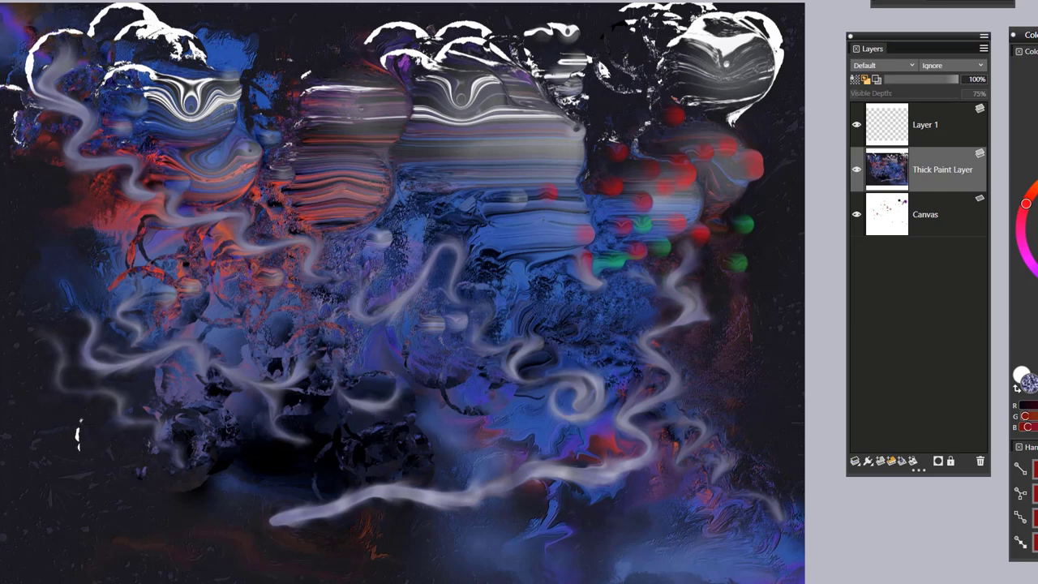
mouse_move(203, 347)
left_mouse_down()
mouse_move(280, 380)
mouse_move(328, 460)
mouse_move(393, 454)
mouse_move(428, 487)
mouse_move(558, 540)
mouse_move(602, 545)
left_mouse_up()
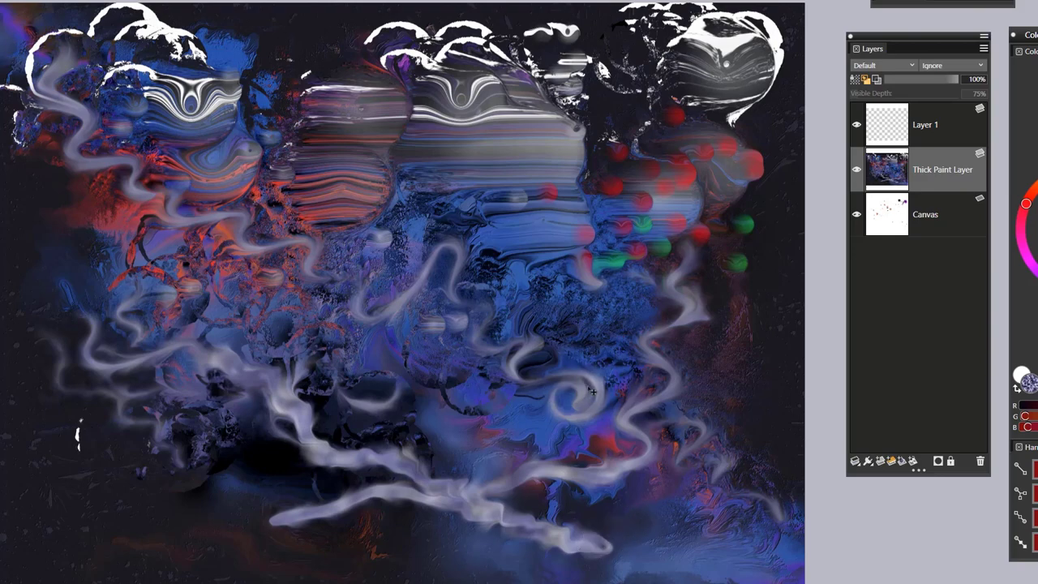
key("ctrl+z")
key("ctrl+z")
key("ctrl+z")
key("ctrl+z")
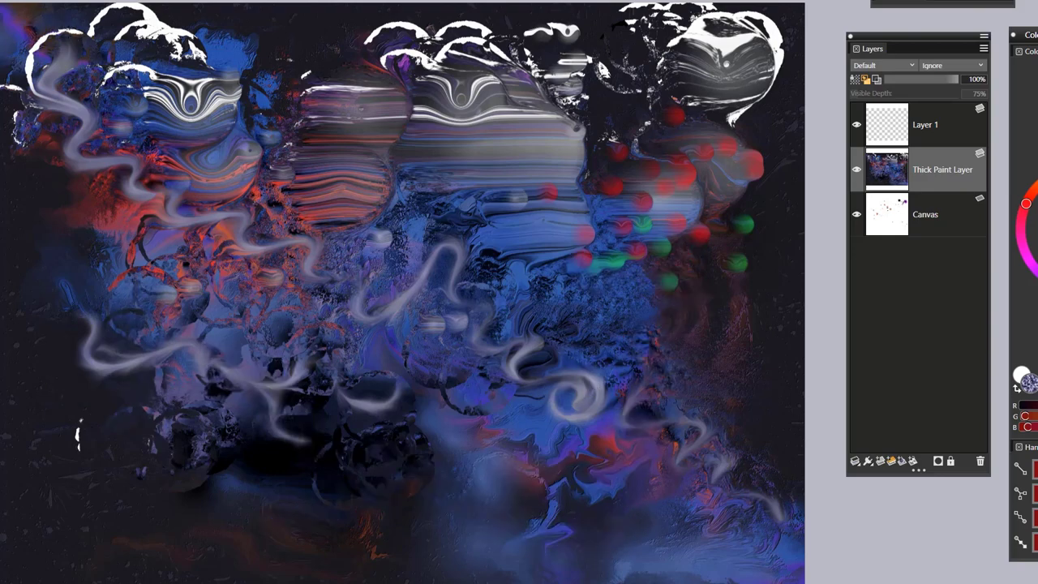
Swirl dark red paint through the left, central and upper parts of the painting with the Marbling brush.
left_click(97, 2)
left_click(65, 180)
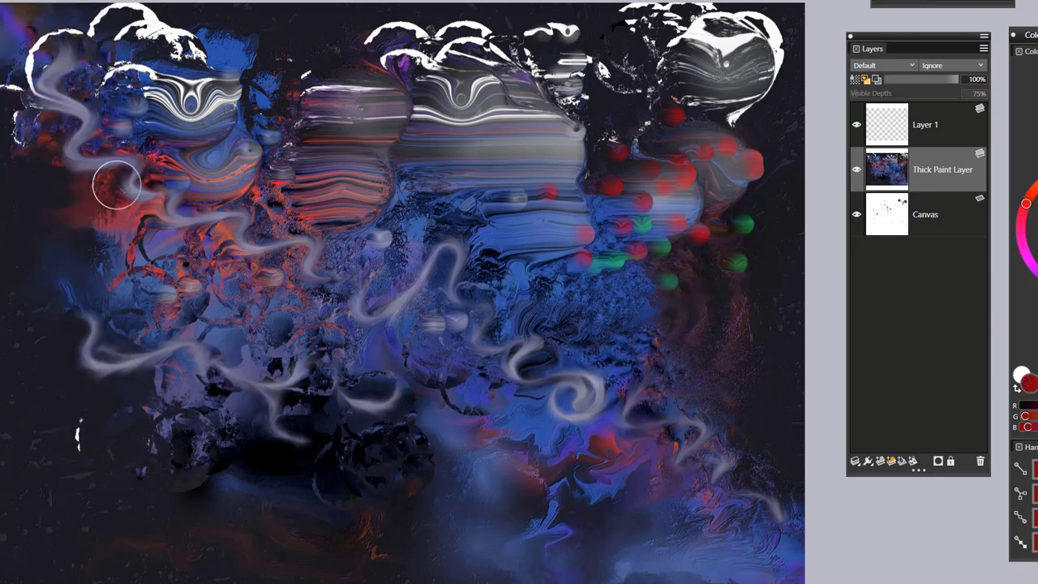
mouse_move(272, 370)
left_mouse_down()
mouse_move(294, 338)
mouse_move(279, 312)
mouse_move(290, 255)
mouse_move(304, 243)
left_mouse_up()
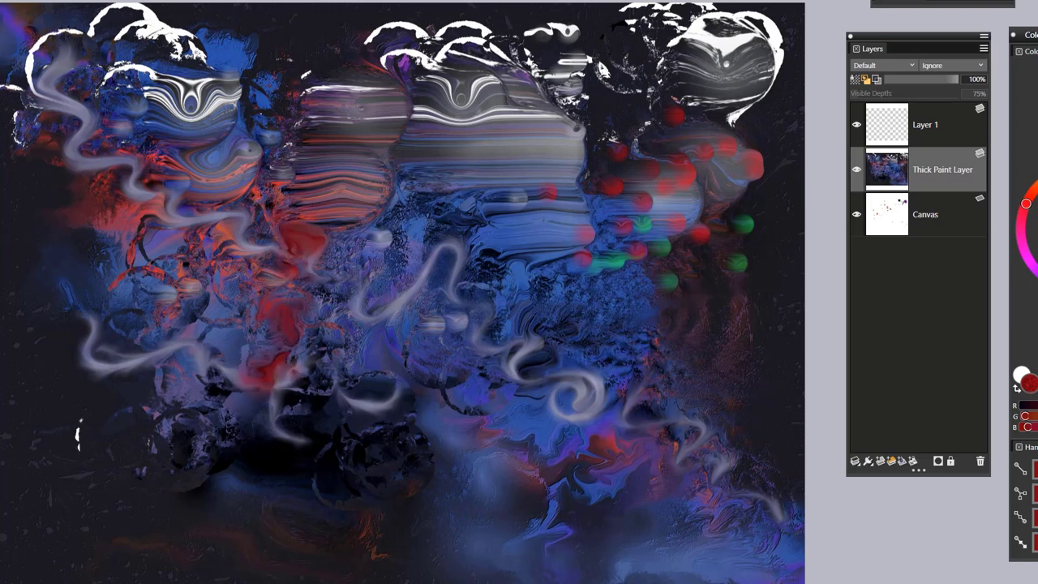
left_click_drag(430, 284, 491, 235)
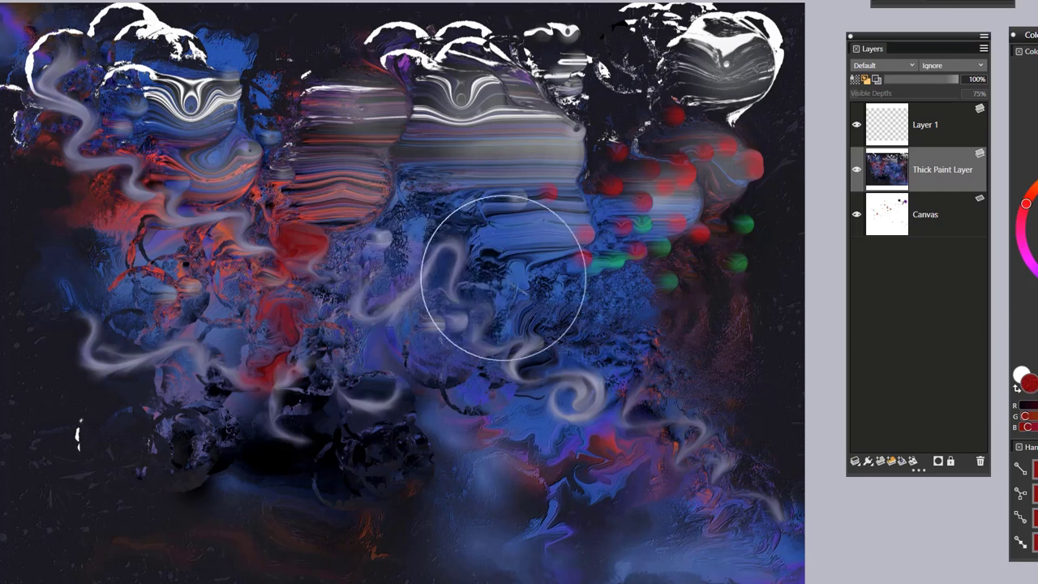
mouse_move(505, 283)
left_mouse_down()
mouse_move(501, 294)
mouse_move(475, 295)
mouse_move(495, 264)
mouse_move(429, 308)
mouse_move(549, 202)
mouse_move(475, 144)
mouse_move(447, 89)
mouse_move(313, 69)
mouse_move(186, 105)
mouse_move(190, 77)
mouse_move(211, 69)
mouse_move(341, 44)
mouse_move(377, 24)
mouse_move(409, 31)
left_mouse_up()
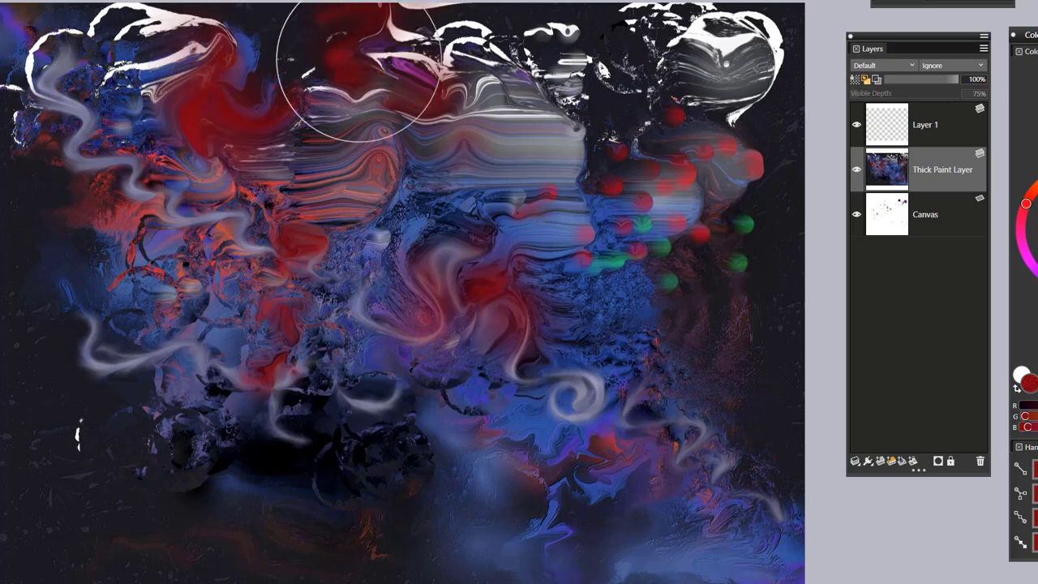
mouse_move(358, 60)
left_mouse_down()
mouse_move(365, 104)
mouse_move(337, 195)
mouse_move(302, 243)
left_mouse_up()
Choose a light cyan and swirl it through the painting's lower-right area with the Marbling brush.
left_click(1037, 213)
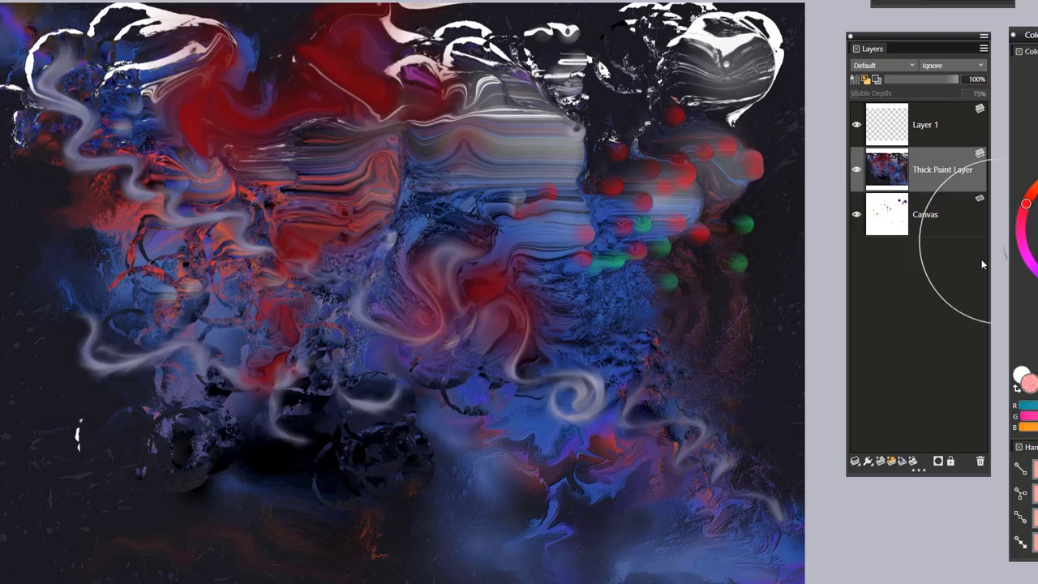
left_click(1037, 236)
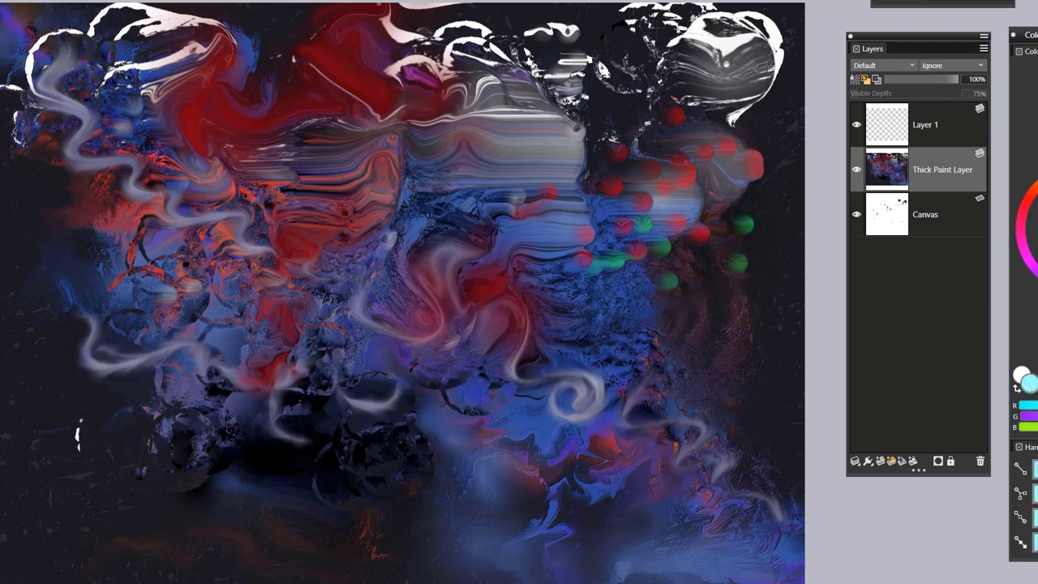
mouse_move(641, 348)
left_mouse_down()
mouse_move(674, 385)
mouse_move(635, 434)
mouse_move(745, 456)
mouse_move(703, 495)
mouse_move(724, 531)
left_mouse_up()
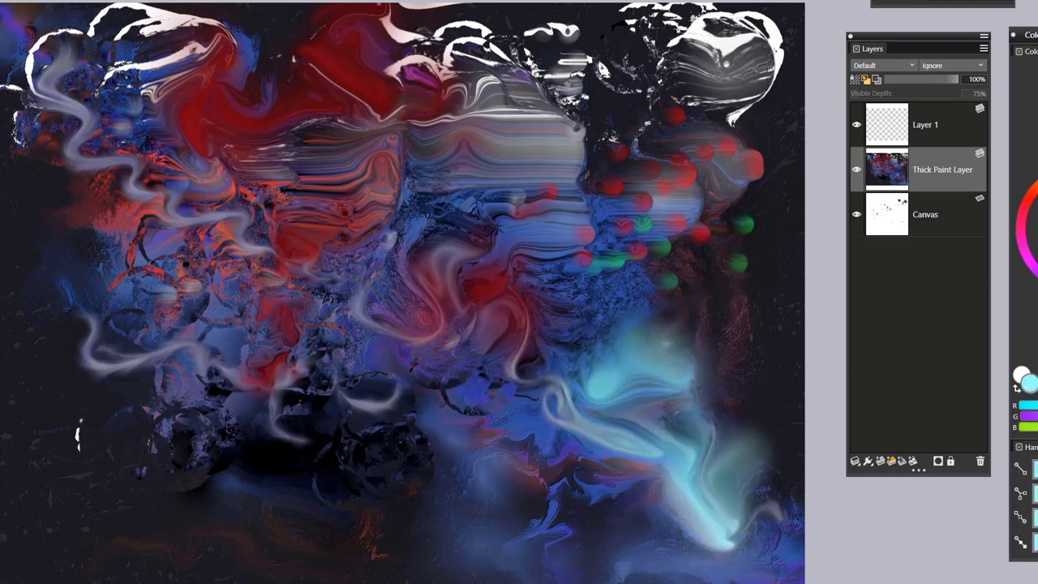
mouse_move(758, 455)
left_mouse_down()
mouse_move(785, 539)
mouse_move(638, 550)
mouse_move(834, 493)
mouse_move(750, 519)
left_mouse_up()
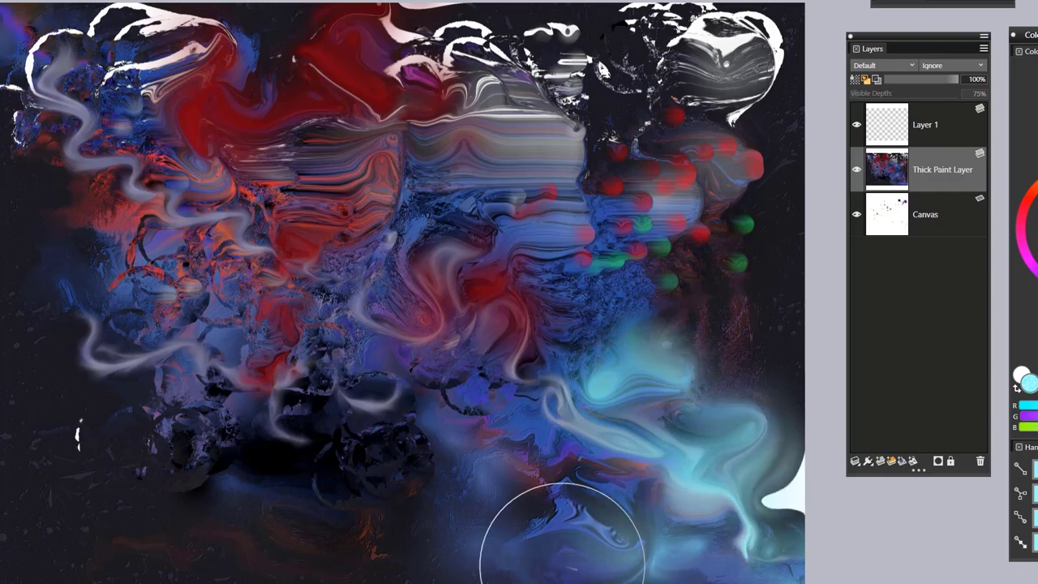
Marble light cyan along the painting's bottom edge and pull the dark lower-middle area into flowing shapes.
left_click_drag(458, 564, 438, 560)
left_click_drag(271, 558, 244, 565)
mouse_move(143, 516)
left_mouse_down()
mouse_move(243, 535)
mouse_move(588, 542)
mouse_move(648, 503)
left_mouse_up()
left_click_drag(438, 487, 375, 539)
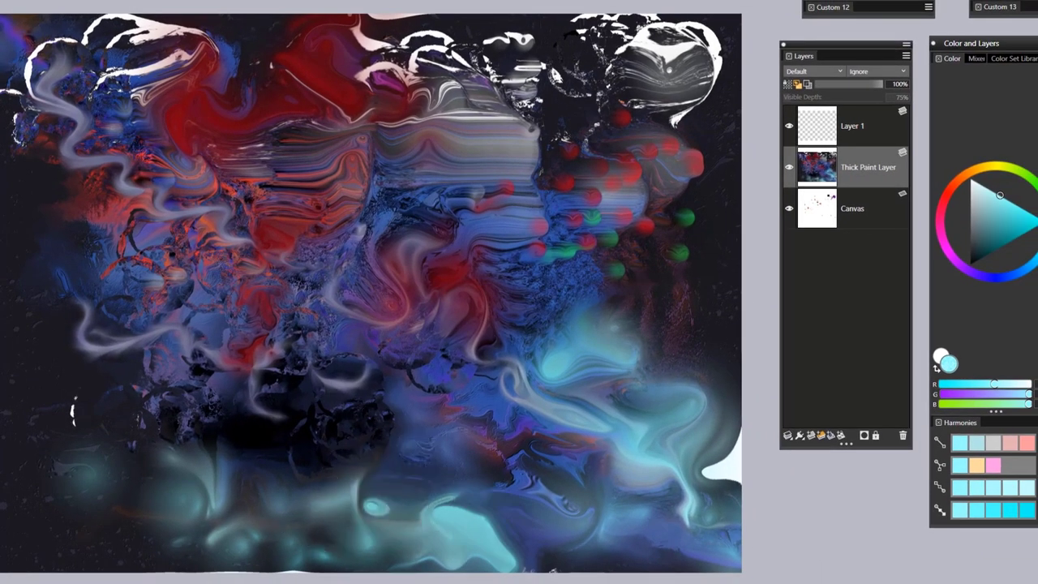
mouse_move(293, 434)
left_mouse_down()
mouse_move(358, 497)
mouse_move(414, 531)
mouse_move(546, 526)
left_mouse_up()
left_click_drag(348, 430, 426, 503)
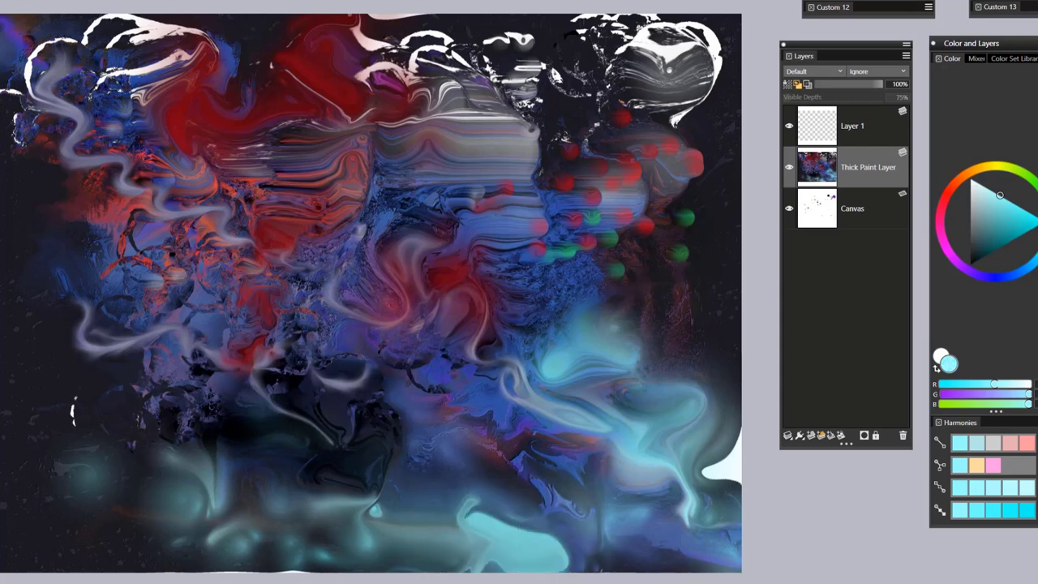
left_click_drag(357, 479, 398, 516)
mouse_move(487, 535)
left_mouse_down()
mouse_move(600, 566)
mouse_move(631, 510)
mouse_move(707, 475)
left_mouse_up()
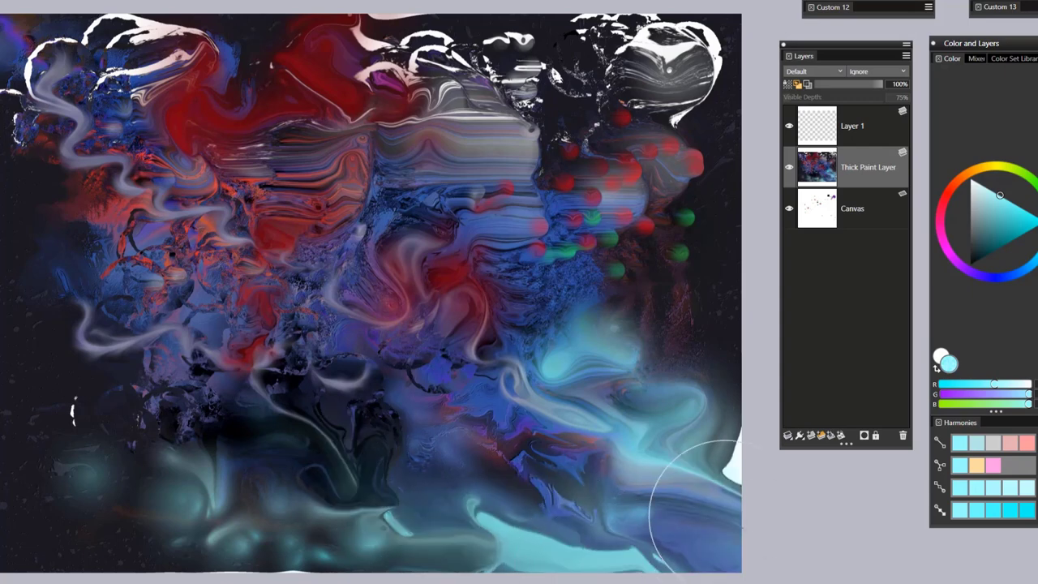
Blend light cyan Marbling swirls into the painting's lower-left area and the dark patch beside it.
mouse_move(73, 412)
left_mouse_down()
mouse_move(35, 371)
mouse_move(122, 292)
mouse_move(97, 357)
mouse_move(56, 333)
mouse_move(146, 430)
left_mouse_up()
left_click_drag(168, 382, 118, 385)
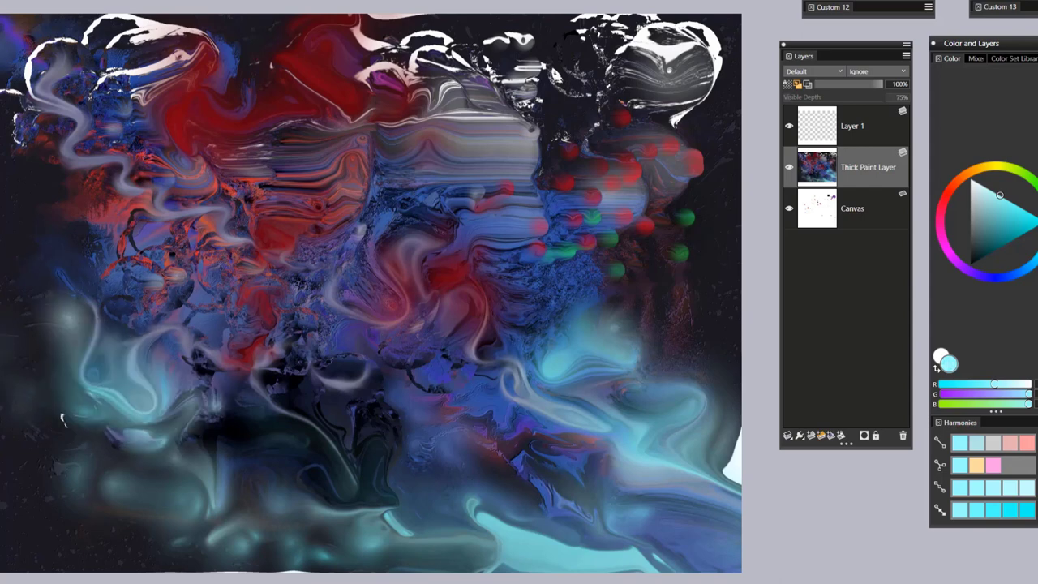
mouse_move(338, 467)
left_mouse_down()
mouse_move(300, 454)
mouse_move(262, 467)
left_mouse_up()
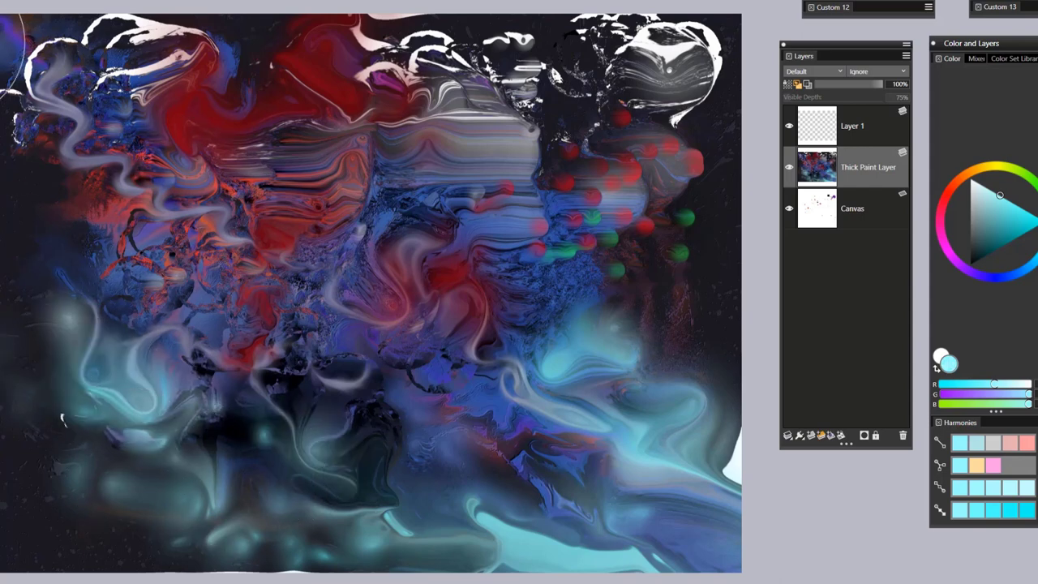
Choose the Blooming Pour brush and break up the paint across the upper, central, left and lower-right areas into textured ripples.
left_click(7, 2)
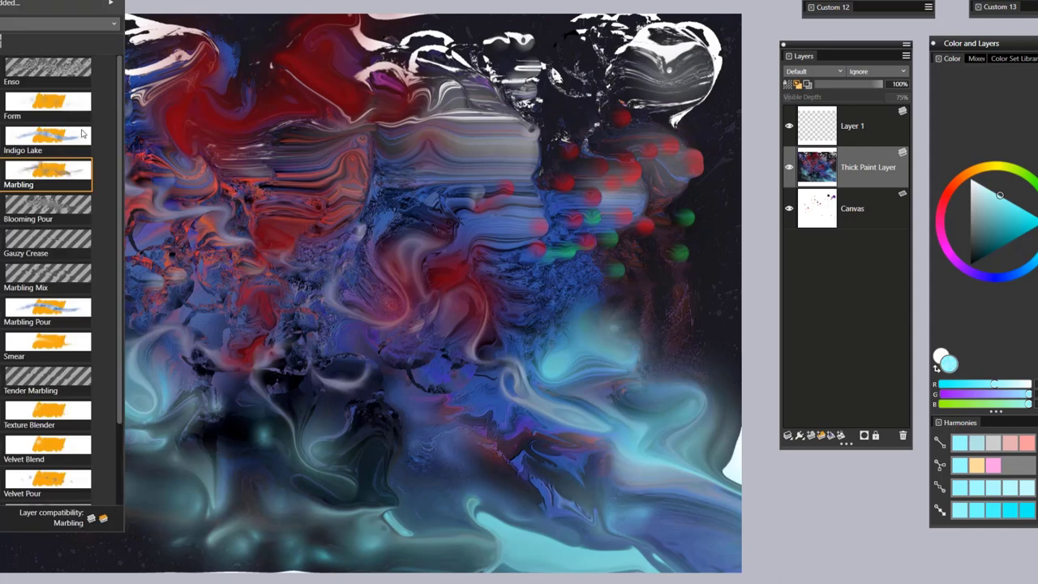
left_click(62, 206)
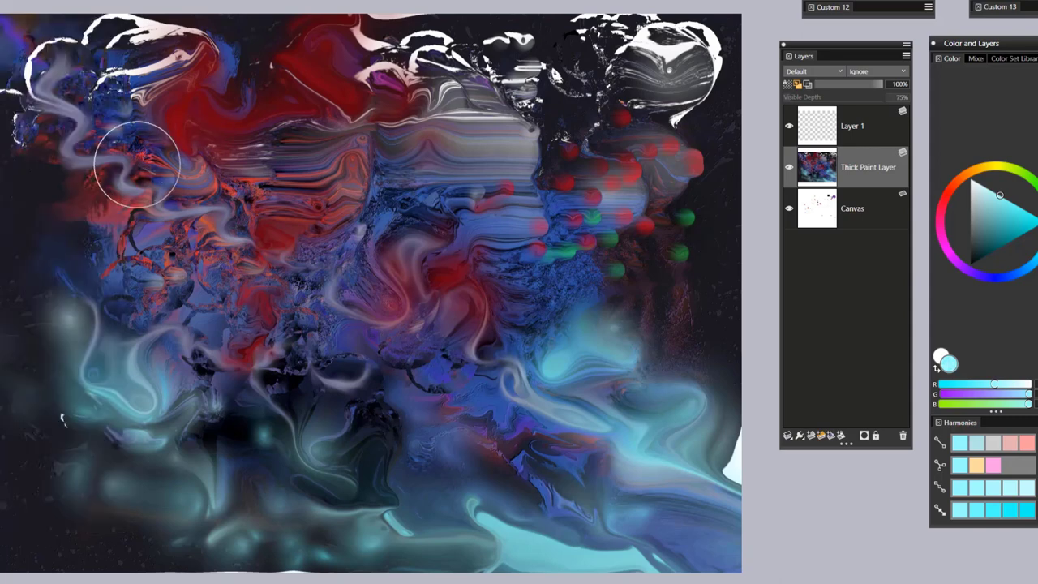
left_click_drag(212, 289, 282, 232)
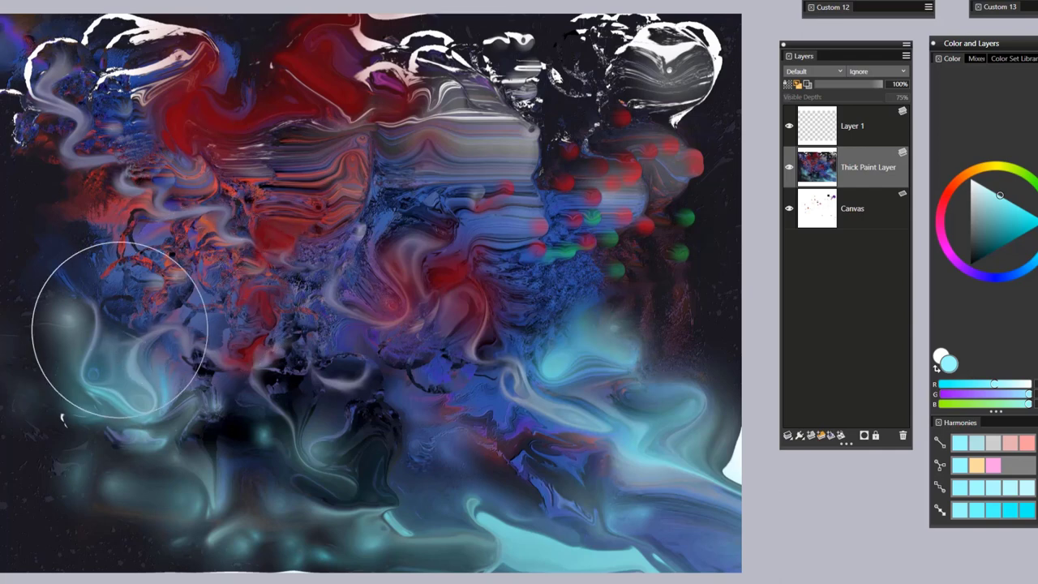
mouse_move(134, 355)
left_mouse_down()
mouse_move(84, 328)
mouse_move(88, 267)
mouse_move(179, 236)
mouse_move(150, 92)
mouse_move(183, 81)
mouse_move(268, 122)
mouse_move(320, 81)
mouse_move(343, 127)
mouse_move(333, 114)
mouse_move(381, 145)
mouse_move(451, 255)
mouse_move(629, 400)
mouse_move(568, 417)
mouse_move(661, 429)
mouse_move(621, 482)
mouse_move(589, 495)
mouse_move(637, 463)
mouse_move(607, 515)
left_mouse_up()
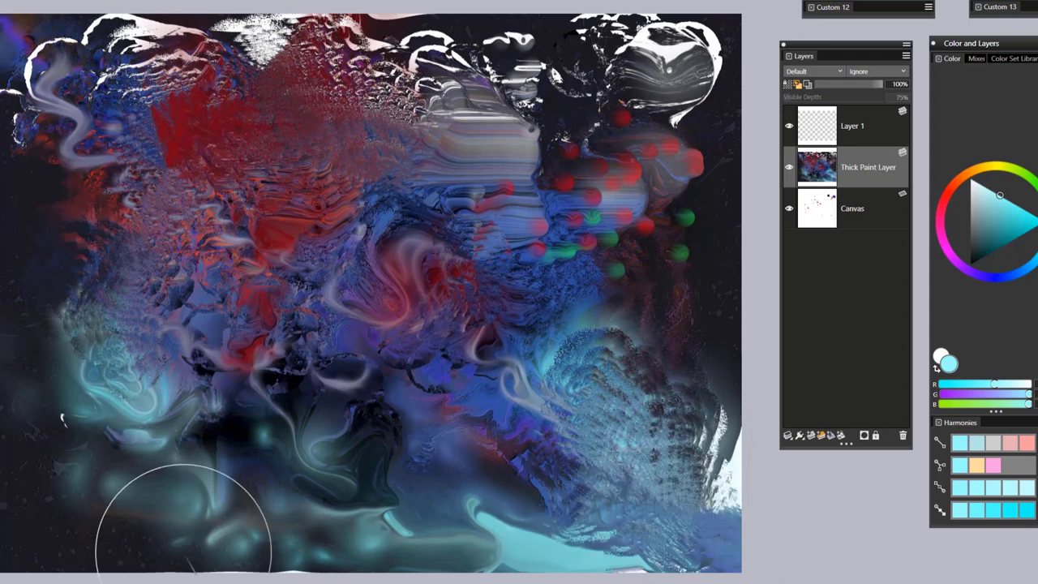
mouse_move(500, 533)
left_mouse_down()
mouse_move(590, 537)
mouse_move(571, 525)
left_mouse_up()
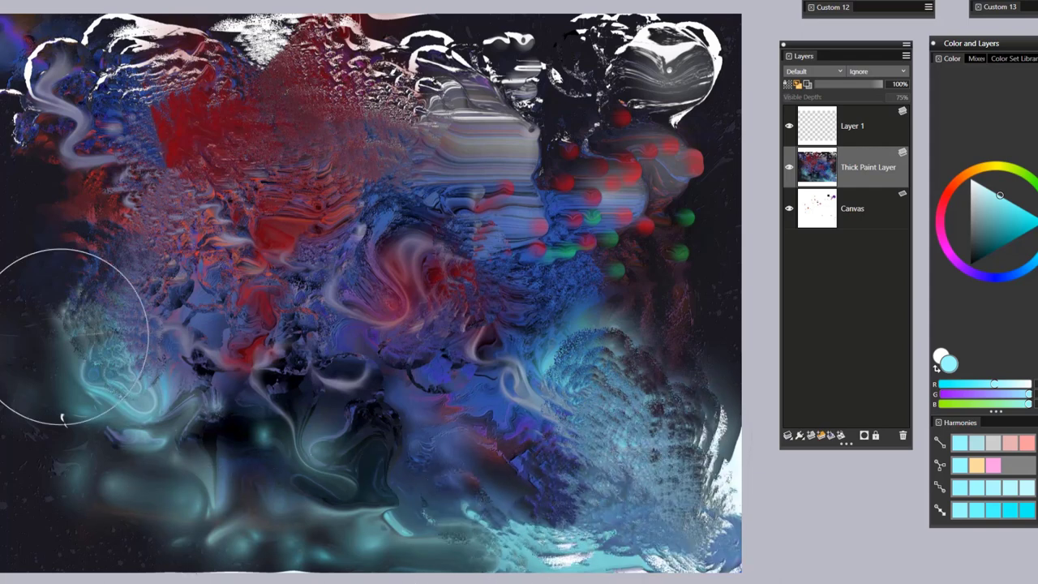
Choose the Gauzy Crease brush and streak the dark lower-middle band and the light cyan area on the painting's left horizontally.
key("ctrl+b")
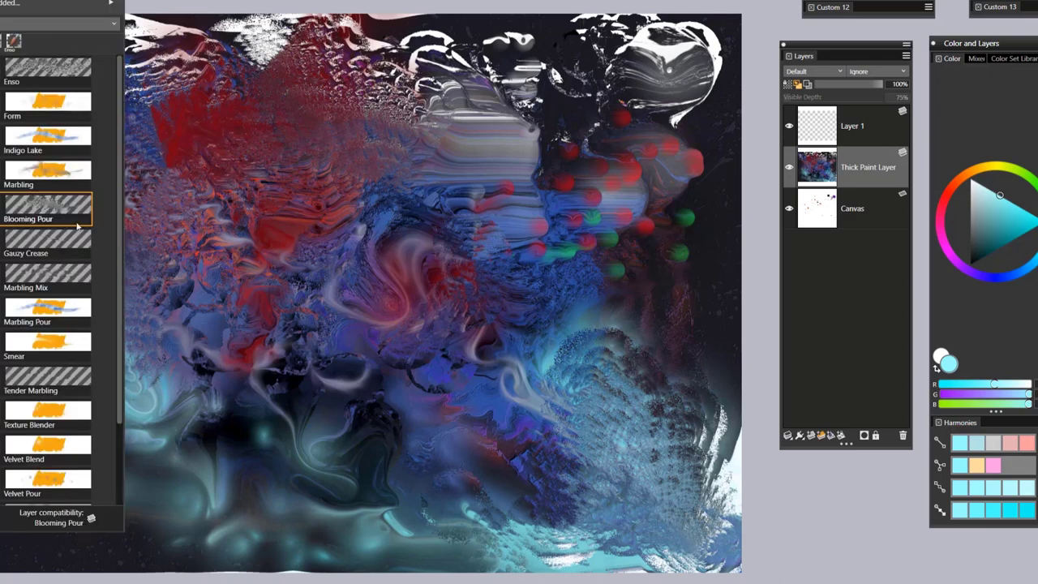
left_click(57, 240)
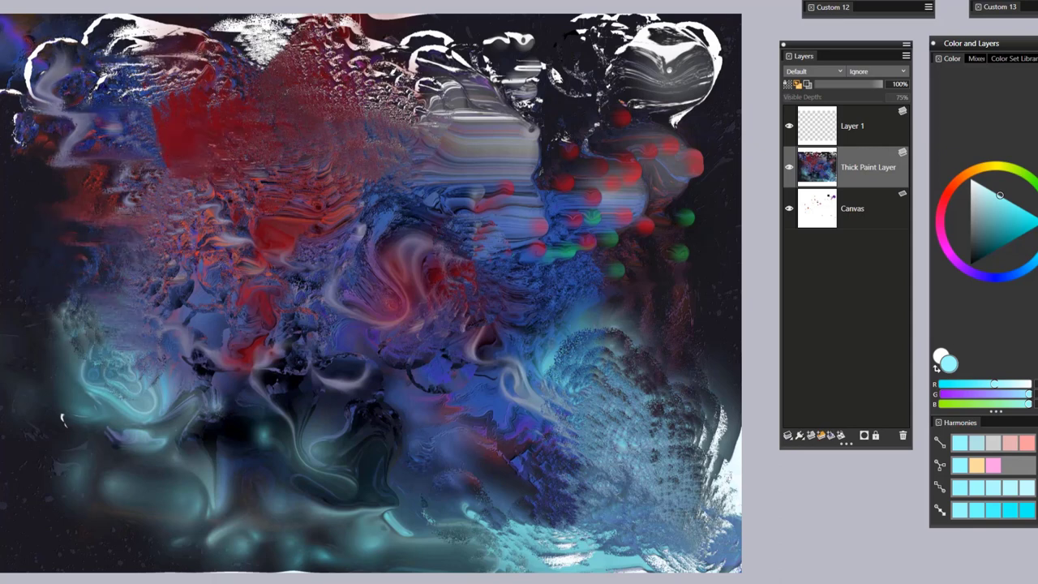
left_click_drag(131, 378, 487, 381)
left_click_drag(426, 394, 243, 408)
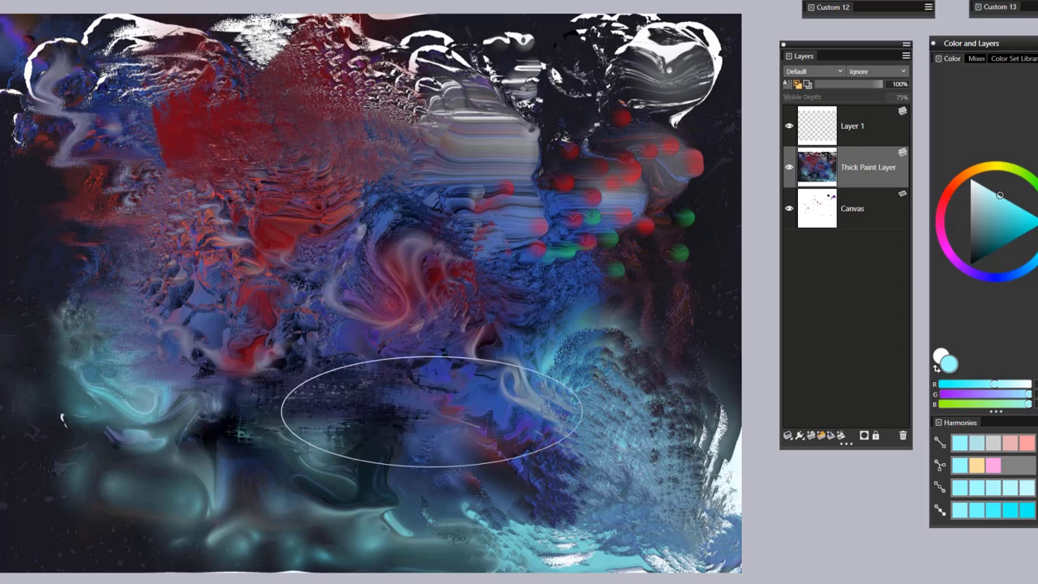
mouse_move(433, 413)
left_mouse_down()
mouse_move(304, 430)
mouse_move(138, 430)
left_mouse_up()
left_click_drag(92, 394, 166, 396)
left_click_drag(93, 355, 49, 361)
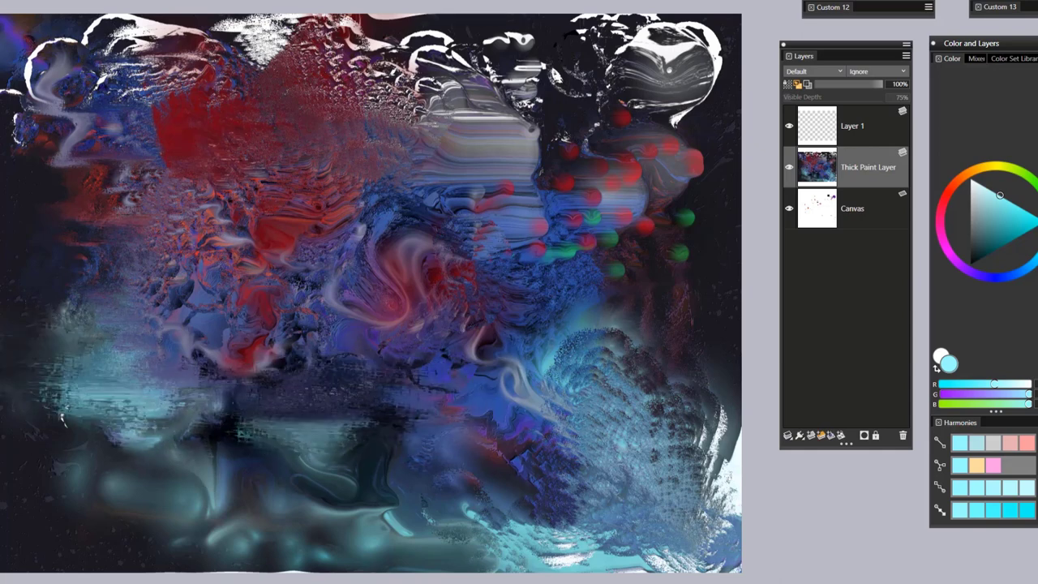
Extend the Gauzy Crease streaks through the left side, the lower-right cyan area and across the painting's full width.
mouse_move(120, 445)
left_mouse_down()
mouse_move(154, 471)
mouse_move(263, 467)
left_mouse_up()
left_click_drag(252, 342, 147, 300)
left_click_drag(462, 386, 662, 444)
mouse_move(714, 477)
left_mouse_down()
mouse_move(751, 519)
mouse_move(699, 570)
left_mouse_up()
left_click_drag(713, 373, 16, 397)
left_click_drag(65, 365, 366, 365)
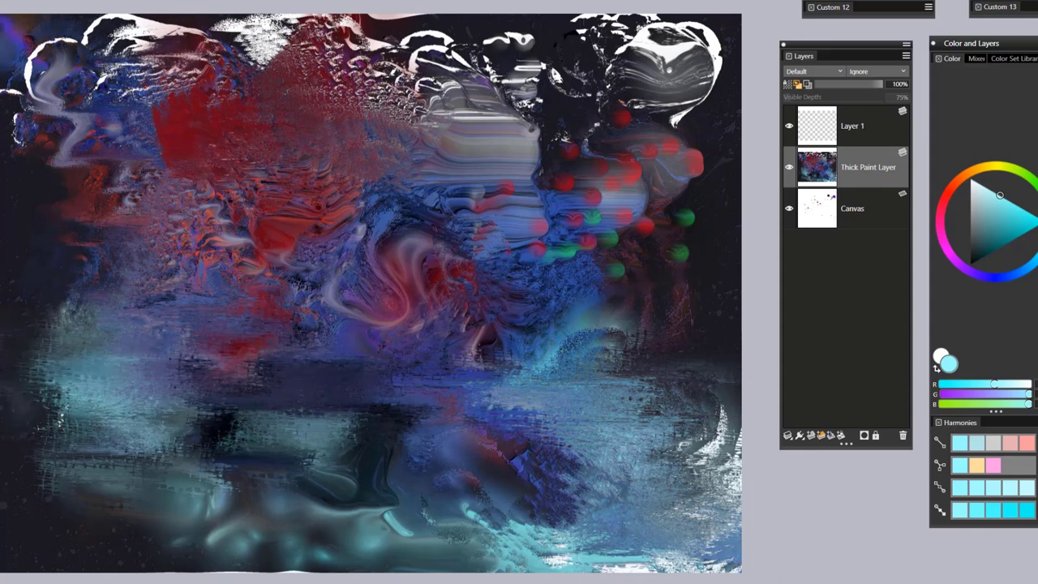
Smooth the remaining swirls in the painting's lower part and along its bottom edge with Gauzy Crease strokes.
mouse_move(267, 426)
left_mouse_down()
mouse_move(313, 491)
mouse_move(304, 556)
mouse_move(296, 462)
left_mouse_up()
mouse_move(122, 467)
left_mouse_down()
mouse_move(365, 452)
mouse_move(633, 462)
mouse_move(381, 486)
mouse_move(49, 470)
mouse_move(24, 479)
left_mouse_up()
mouse_move(202, 536)
left_mouse_down()
mouse_move(714, 535)
mouse_move(49, 560)
mouse_move(625, 528)
left_mouse_up()
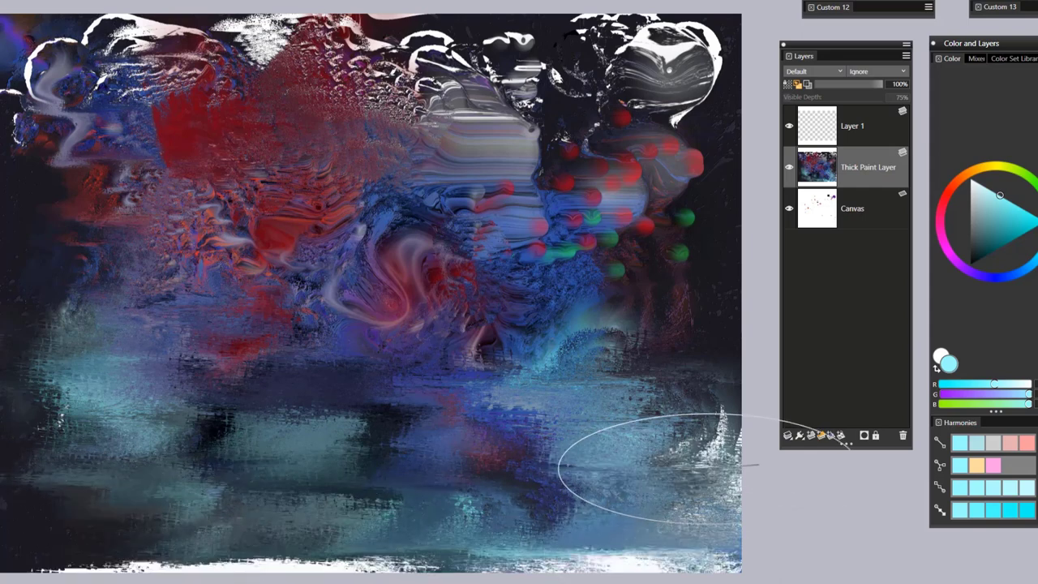
left_click_drag(344, 391, 357, 543)
mouse_move(341, 502)
left_mouse_down()
mouse_move(334, 515)
mouse_move(251, 519)
left_mouse_up()
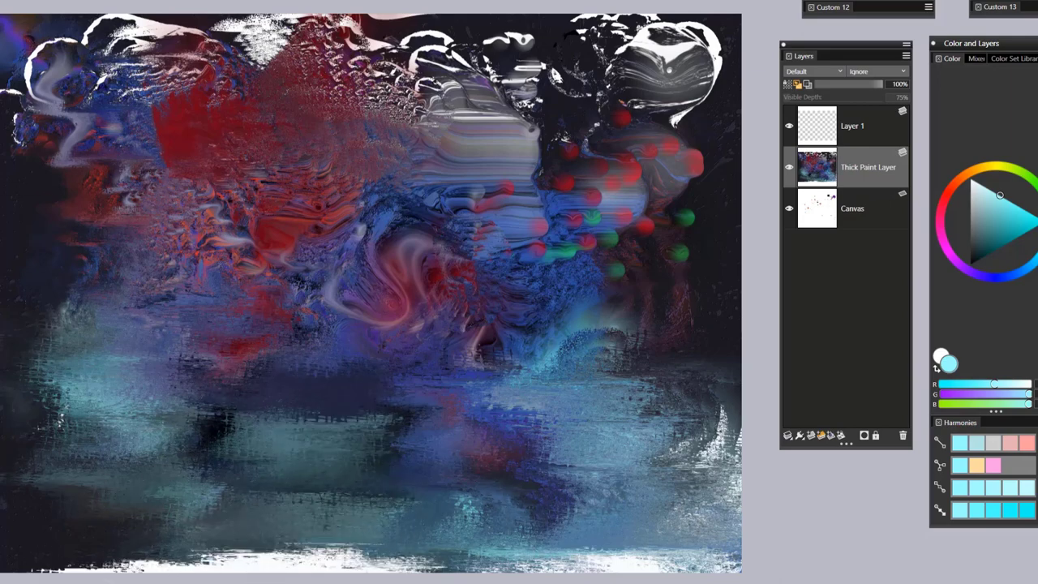
Choose the Marbling Mix brush and blend over the painting's left side up to the upper-left corner and through the centre.
key("ctrl+b")
left_click(63, 278)
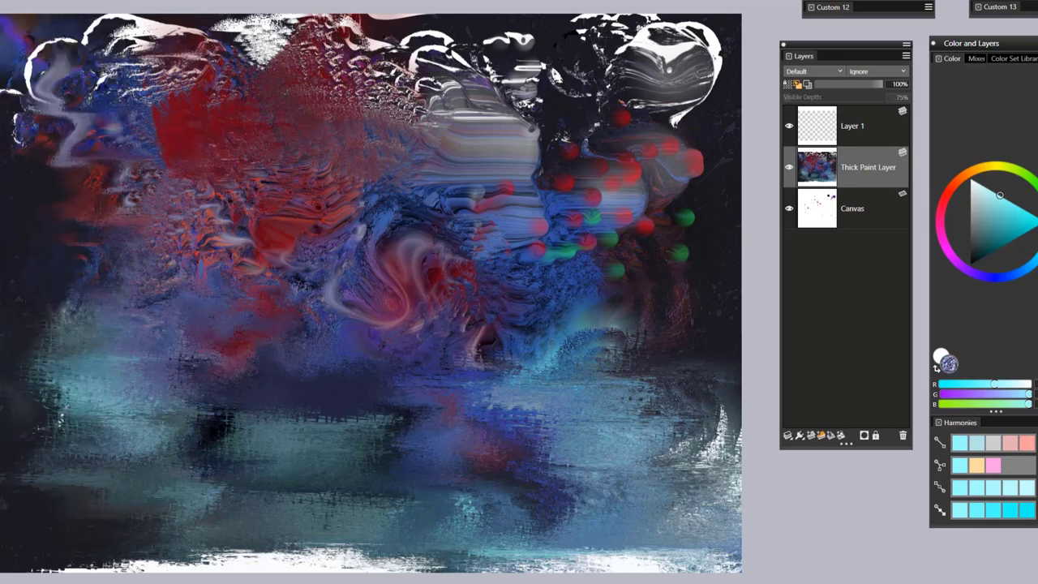
mouse_move(178, 341)
left_mouse_down()
mouse_move(175, 276)
mouse_move(98, 292)
mouse_move(93, 276)
mouse_move(147, 232)
mouse_move(80, 160)
mouse_move(48, 97)
mouse_move(73, 49)
mouse_move(89, 51)
mouse_move(122, 89)
mouse_move(97, 57)
left_mouse_up()
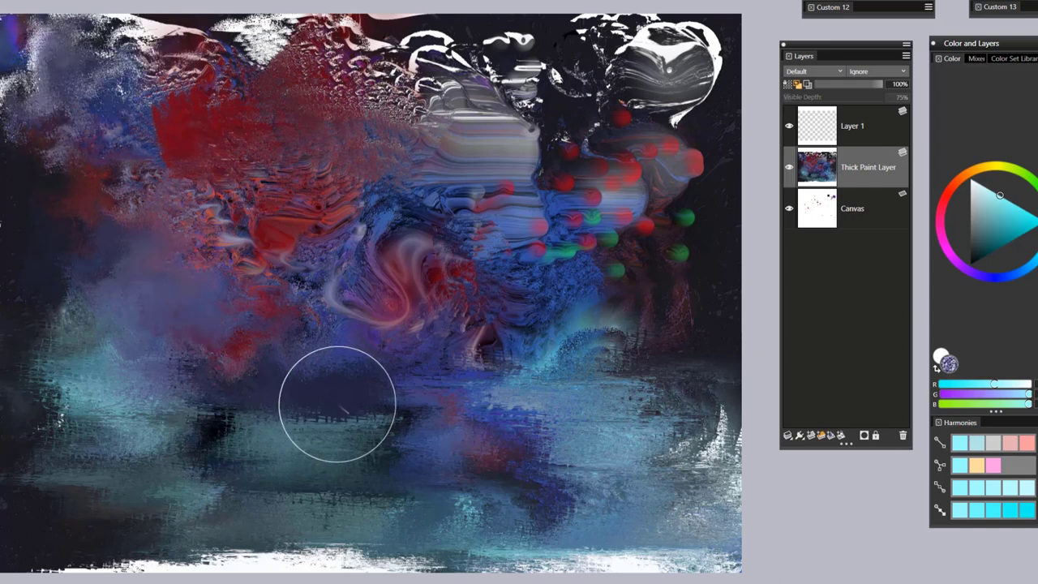
left_click_drag(364, 418, 447, 387)
mouse_move(596, 309)
left_mouse_down()
mouse_move(567, 284)
mouse_move(532, 363)
mouse_move(491, 349)
mouse_move(536, 357)
left_mouse_up()
mouse_move(460, 365)
left_mouse_down()
mouse_move(401, 300)
mouse_move(377, 320)
mouse_move(430, 296)
left_mouse_up()
Build a pale lavender cloud shape from the painting's upper left down to the lower right and blend the bottom edge.
mouse_move(349, 284)
left_mouse_down()
mouse_move(332, 302)
mouse_move(261, 259)
mouse_move(227, 325)
mouse_move(308, 535)
mouse_move(292, 543)
mouse_move(429, 498)
mouse_move(519, 535)
mouse_move(632, 511)
mouse_move(641, 535)
mouse_move(649, 442)
mouse_move(653, 540)
mouse_move(552, 523)
left_mouse_up()
mouse_move(308, 543)
left_mouse_down()
mouse_move(150, 505)
mouse_move(186, 487)
mouse_move(114, 528)
mouse_move(99, 502)
mouse_move(192, 544)
mouse_move(244, 527)
mouse_move(283, 511)
mouse_move(296, 455)
mouse_move(267, 442)
mouse_move(357, 487)
mouse_move(568, 540)
left_mouse_up()
mouse_move(665, 539)
left_mouse_down()
mouse_move(360, 522)
mouse_move(88, 529)
mouse_move(657, 547)
mouse_move(628, 523)
mouse_move(679, 488)
mouse_move(714, 507)
left_mouse_up()
mouse_move(301, 508)
left_mouse_down()
mouse_move(287, 389)
mouse_move(65, 479)
mouse_move(150, 434)
mouse_move(85, 340)
mouse_move(268, 405)
mouse_move(698, 450)
mouse_move(580, 491)
mouse_move(655, 494)
mouse_move(271, 301)
mouse_move(32, 227)
left_mouse_up()
mouse_move(354, 578)
left_mouse_down()
mouse_move(276, 532)
mouse_move(660, 451)
mouse_move(632, 398)
mouse_move(520, 380)
left_mouse_up()
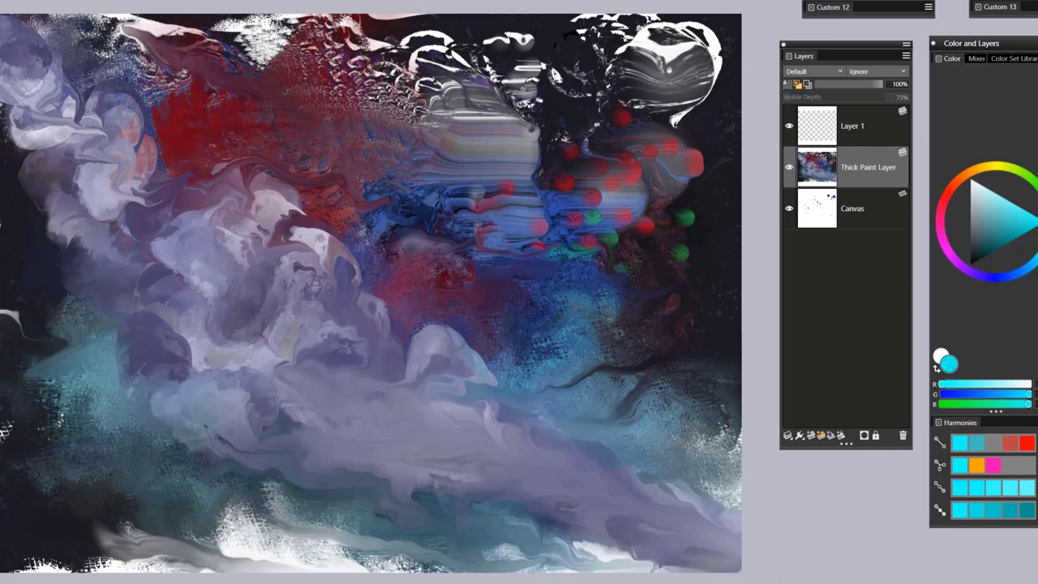
Choose the Tender Marbling brush and ripple the peach patch, the dark red area and the central lavender edges.
left_click(6, 2)
left_click(62, 378)
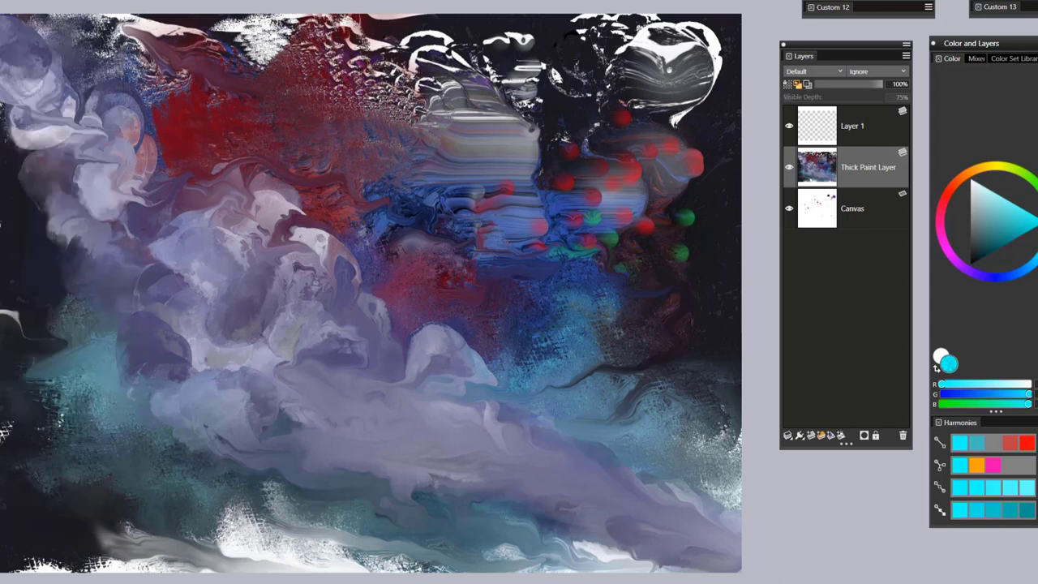
mouse_move(147, 156)
left_mouse_down()
mouse_move(133, 193)
mouse_move(144, 150)
left_mouse_up()
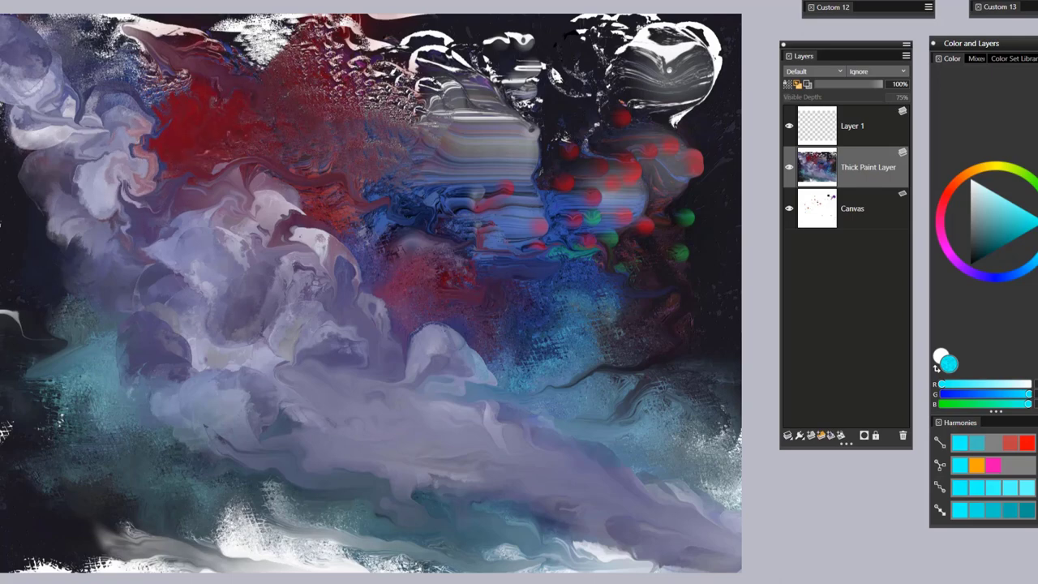
mouse_move(246, 75)
left_mouse_down()
mouse_move(277, 57)
mouse_move(336, 95)
left_mouse_up()
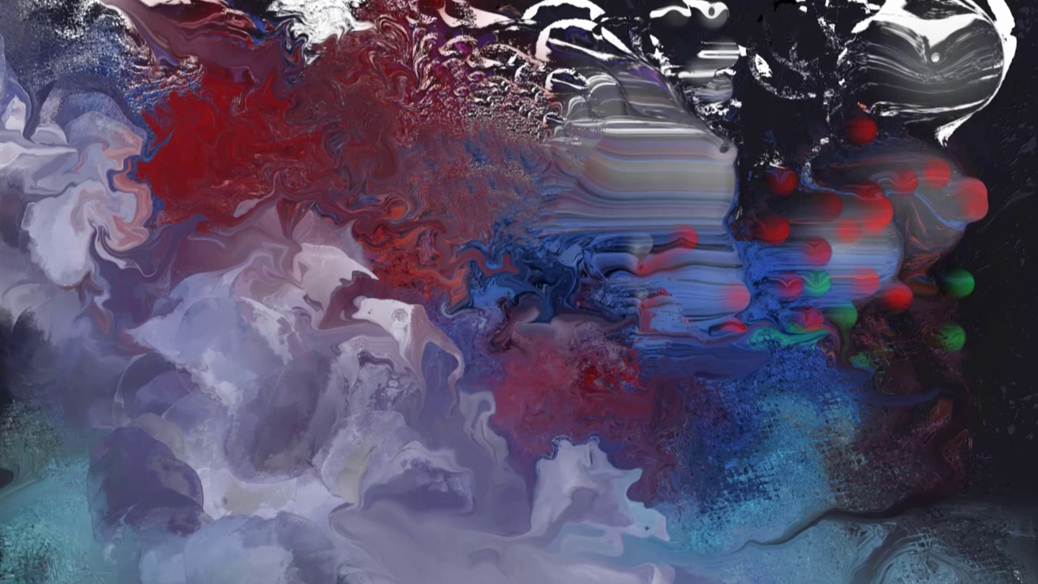
mouse_move(647, 529)
left_mouse_down()
mouse_move(766, 545)
mouse_move(529, 485)
mouse_move(393, 411)
left_mouse_up()
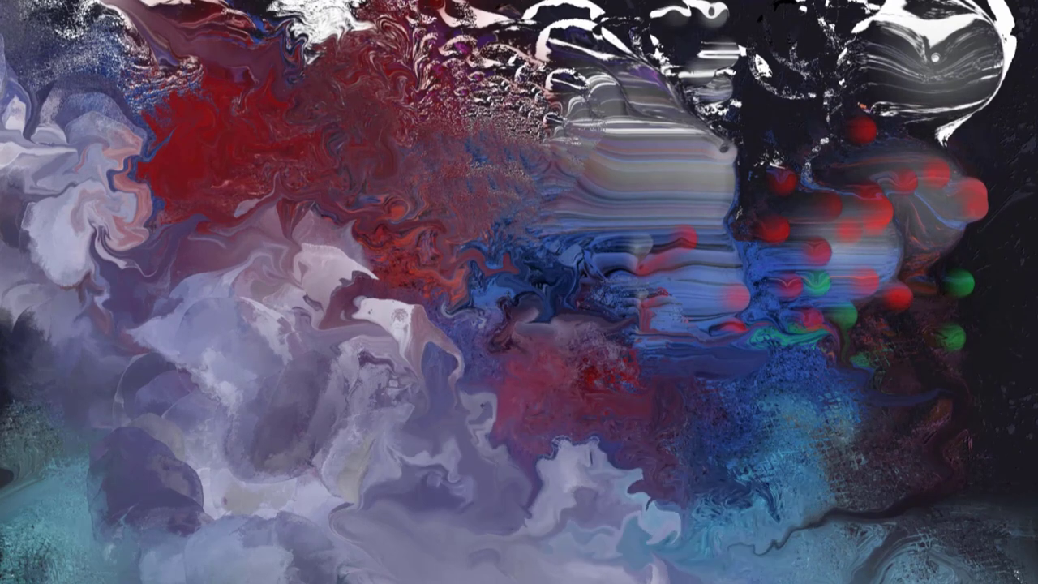
Continue the Tender Marbling ripples through the central cloud, the left lavender area and the lower cyan areas.
left_click_drag(389, 311, 350, 267)
mouse_move(99, 187)
left_mouse_down()
mouse_move(91, 62)
mouse_move(177, 29)
mouse_move(121, 39)
mouse_move(74, 20)
mouse_move(50, 118)
mouse_move(56, 235)
mouse_move(79, 289)
left_mouse_up()
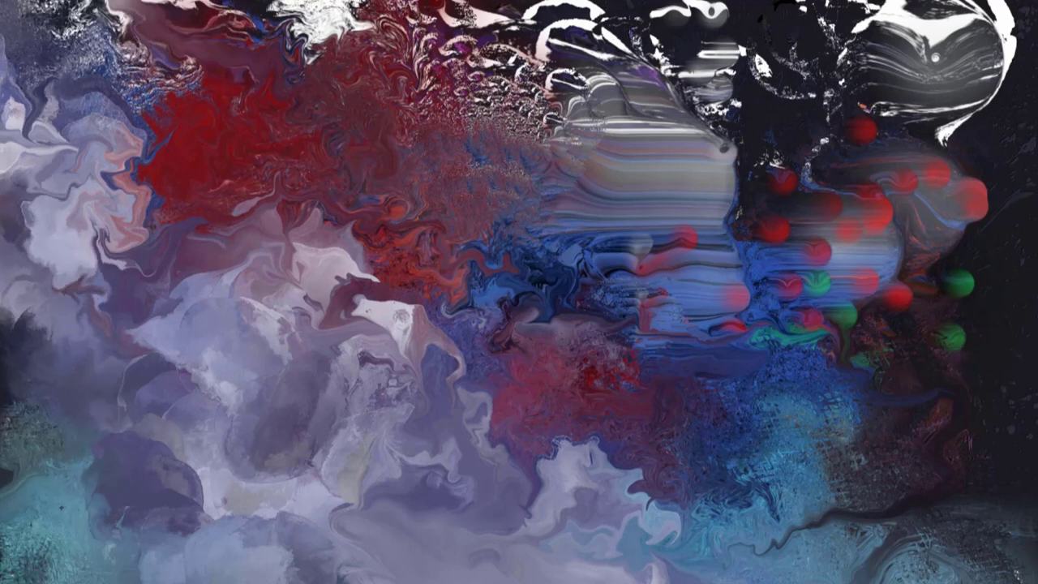
left_click_drag(61, 508, 133, 534)
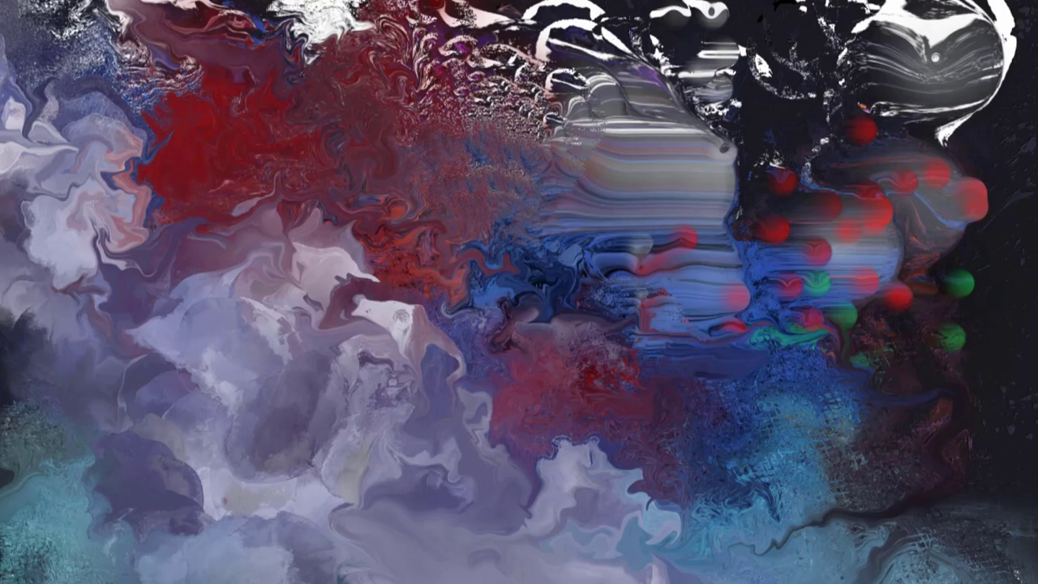
left_click_drag(884, 558, 929, 553)
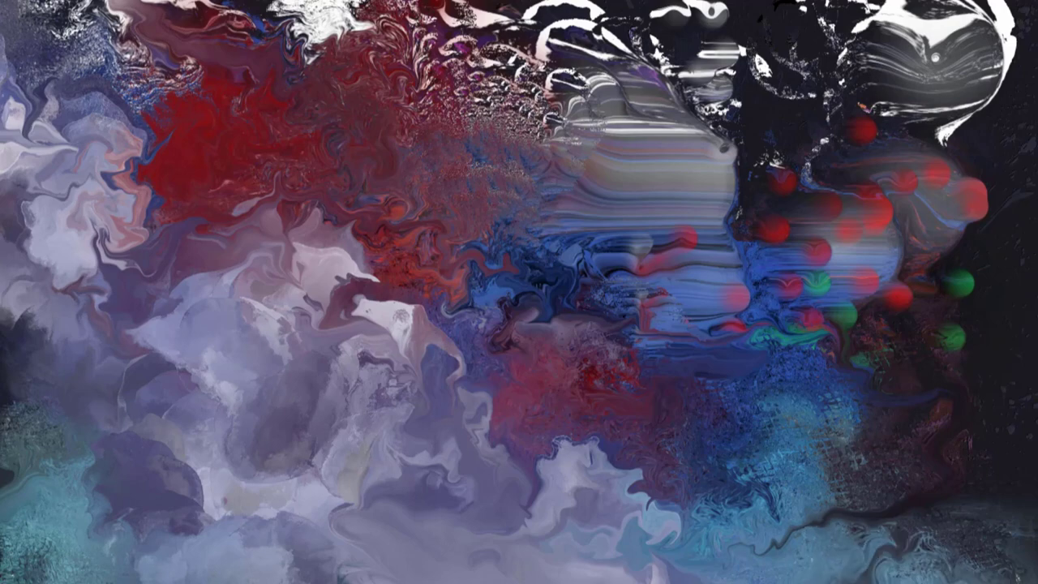
Choose the Texture Blender brush and add crosshatched texture to the cloud's left part, the dark left edge and the bottom area.
key("Tab")
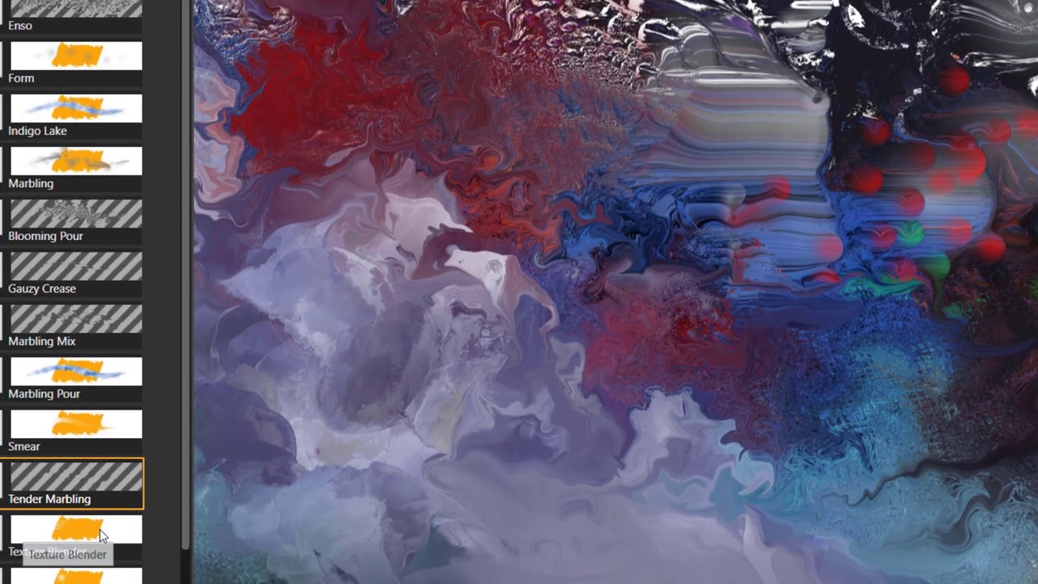
left_click(98, 539)
mouse_move(97, 434)
left_mouse_down()
mouse_move(165, 446)
mouse_move(114, 386)
mouse_move(86, 408)
left_mouse_up()
left_click_drag(250, 417, 224, 404)
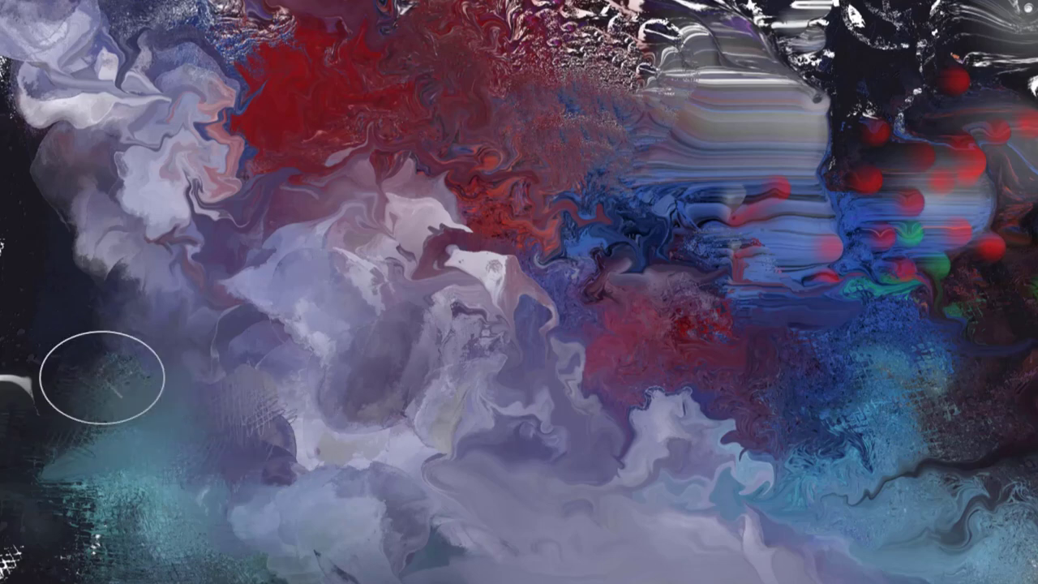
mouse_move(118, 334)
left_mouse_down()
mouse_move(107, 331)
mouse_move(84, 261)
mouse_move(41, 239)
left_mouse_up()
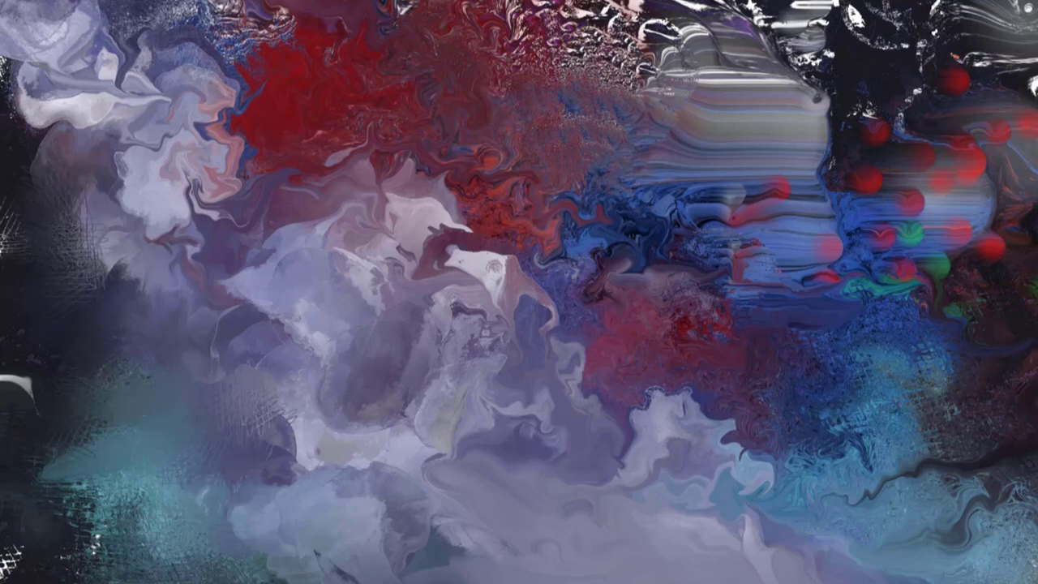
left_click_drag(19, 199, 37, 148)
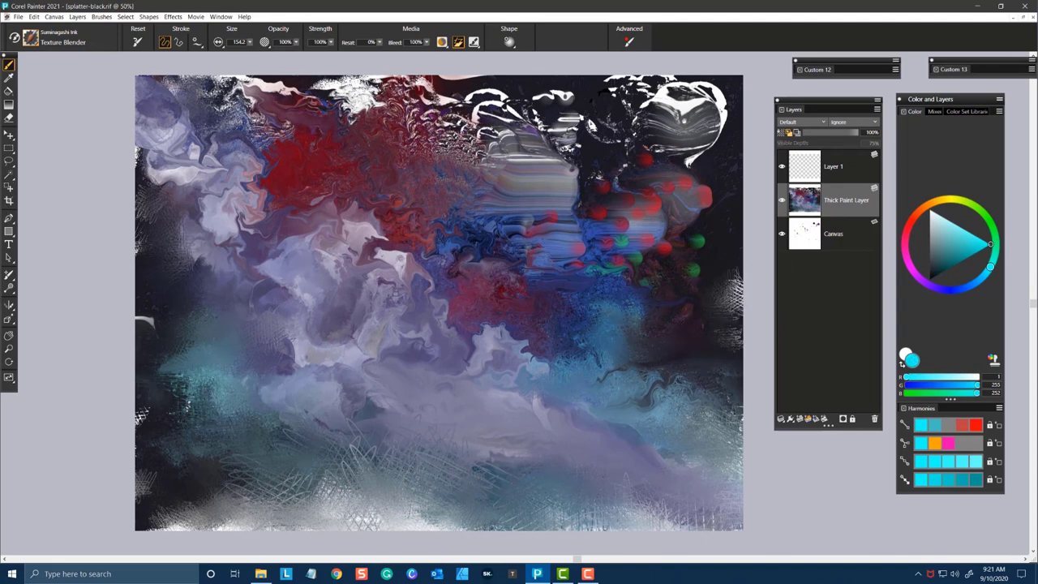
Choose the Velvet Blend brush and soften the white and red paint along the painting's top and the red dots.
left_click(31, 42)
left_click(191, 397)
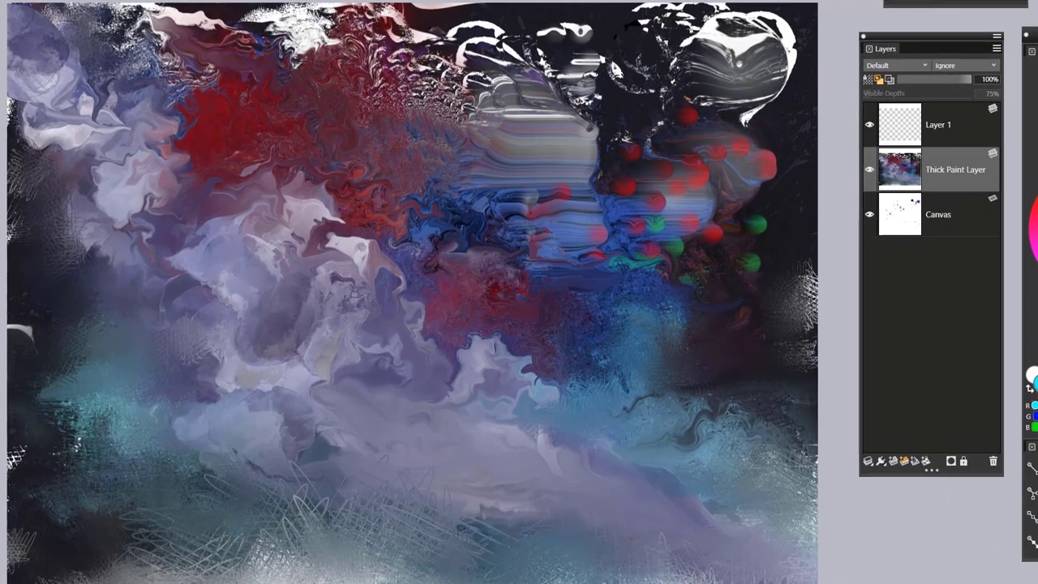
left_click_drag(172, 75, 192, 37)
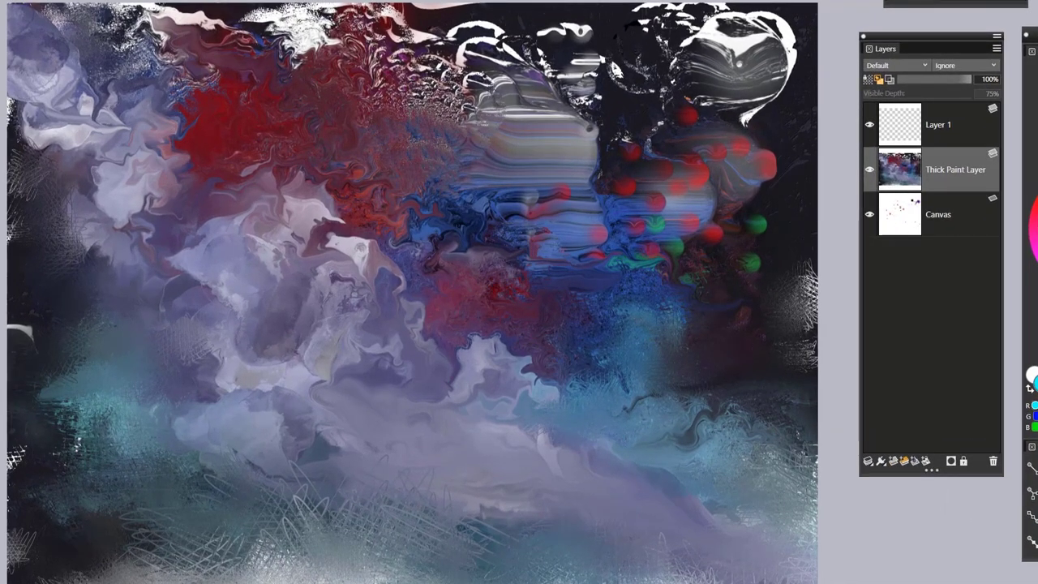
left_click_drag(264, 32, 491, 31)
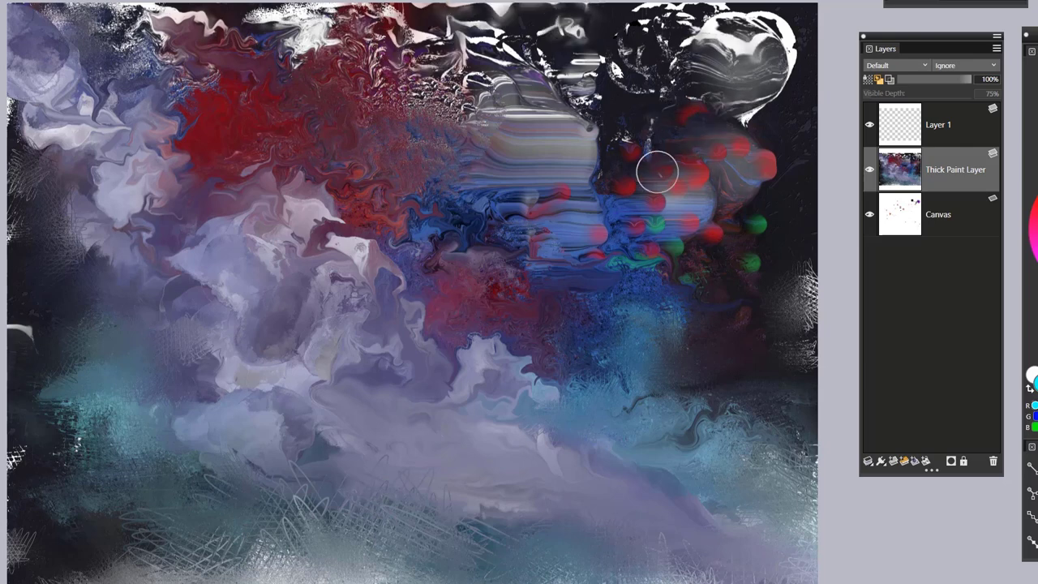
Drop the Thick Paint Layer onto the Canvas.
left_click(868, 464)
left_click(754, 523)
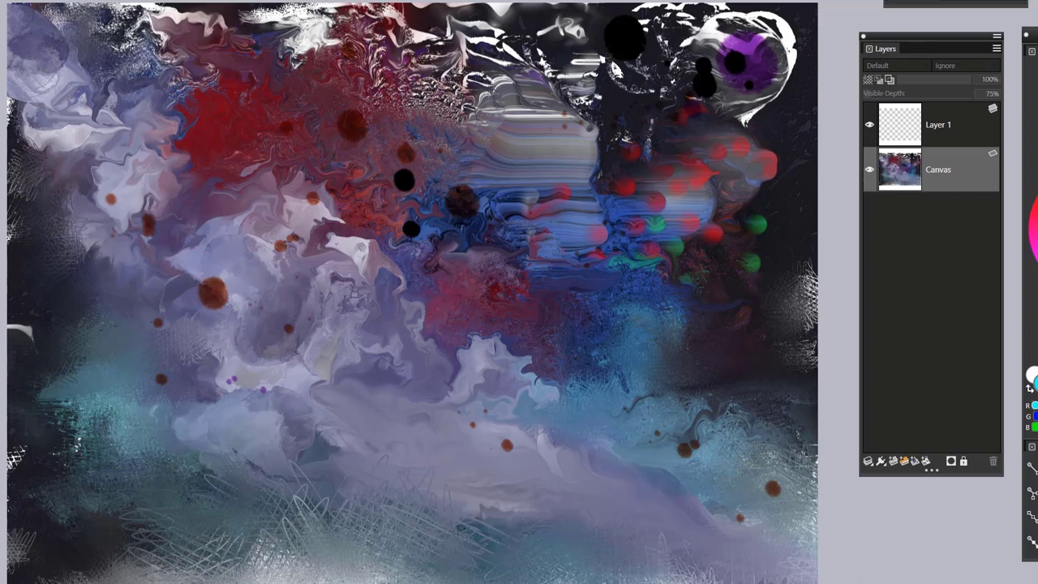
Choose the Velvet Pour brush and paint a bright cyan diagonal streak from the cloud's middle to the lower-right corner.
left_click(33, 2)
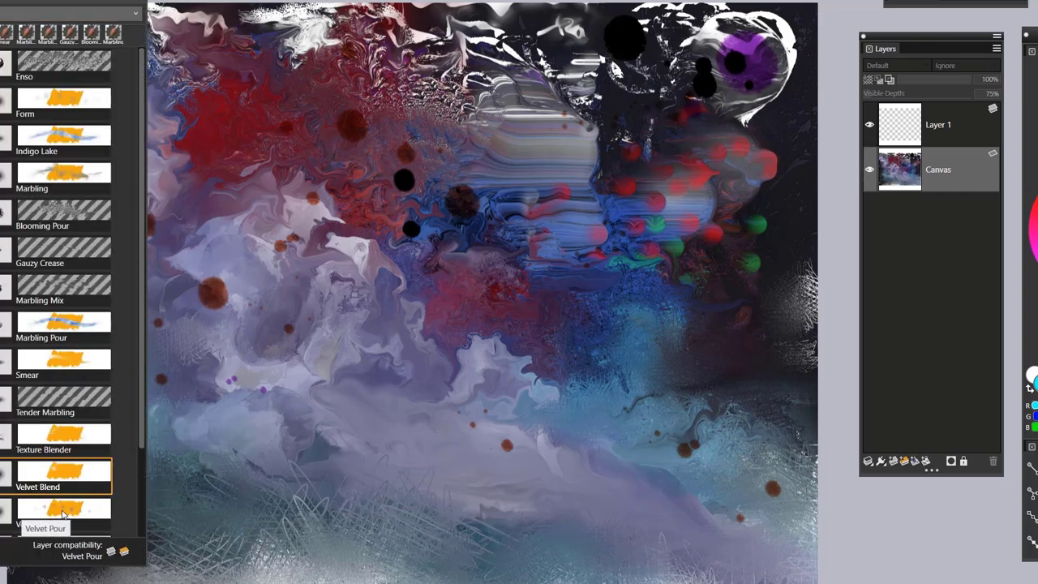
left_click(63, 514)
mouse_move(258, 359)
left_mouse_down()
mouse_move(341, 413)
mouse_move(434, 446)
left_mouse_up()
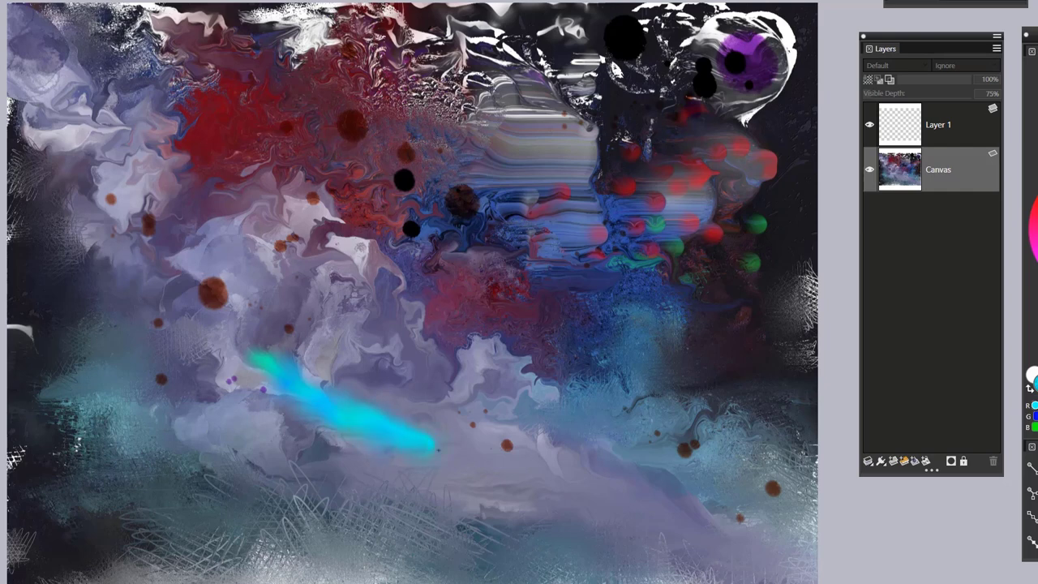
left_click_drag(520, 484, 598, 525)
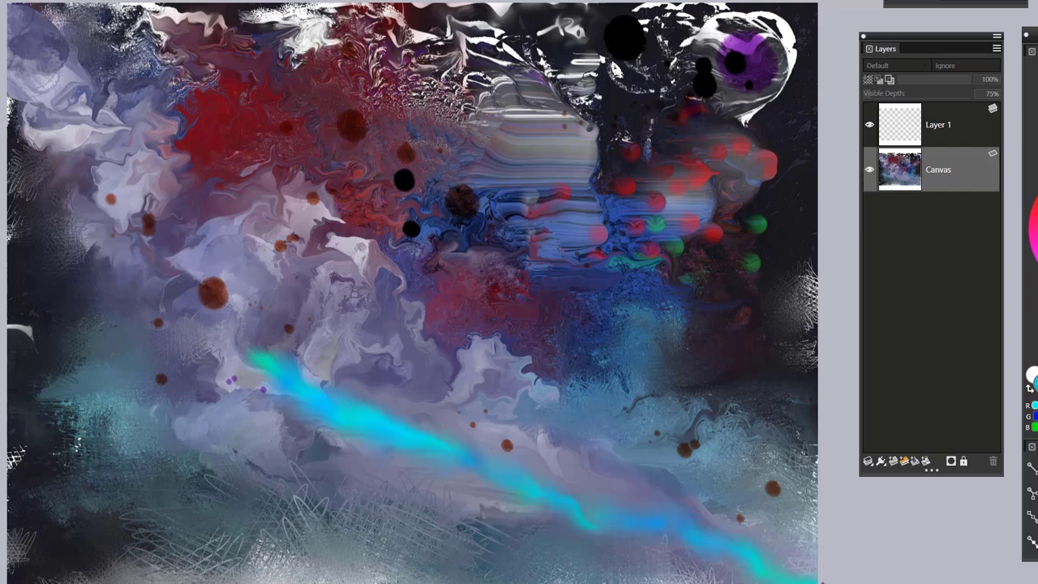
Add more cyan Velvet Pour streaks through the left and lower right, plus magenta streaks along the right, bottom and top.
left_click_drag(754, 513, 659, 445)
mouse_move(576, 405)
left_mouse_down()
mouse_move(364, 331)
mouse_move(268, 259)
mouse_move(143, 225)
mouse_move(69, 146)
mouse_move(16, 28)
left_mouse_up()
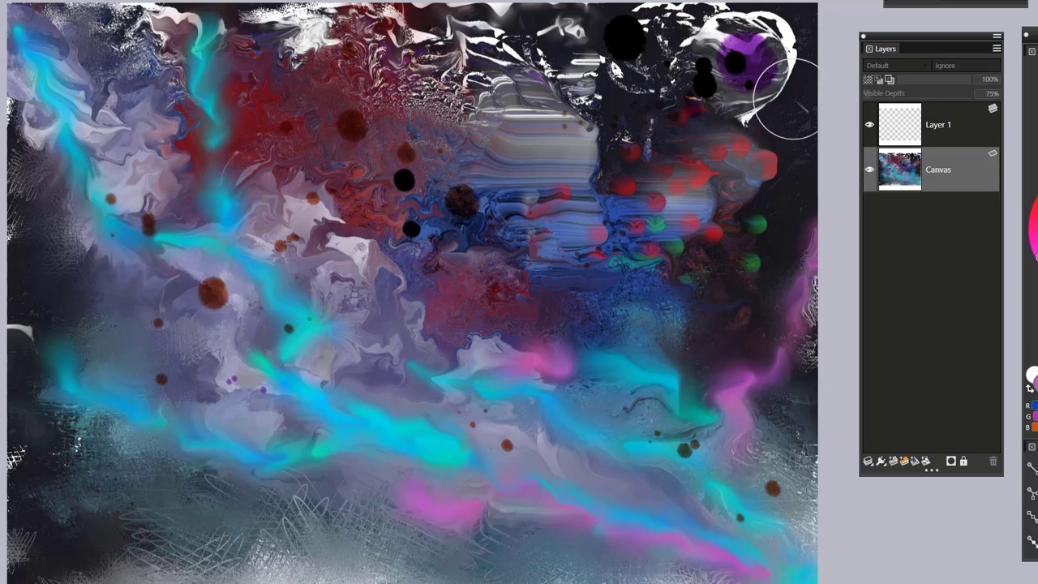
mouse_move(787, 99)
left_mouse_down()
mouse_move(649, 20)
mouse_move(340, 16)
left_mouse_up()
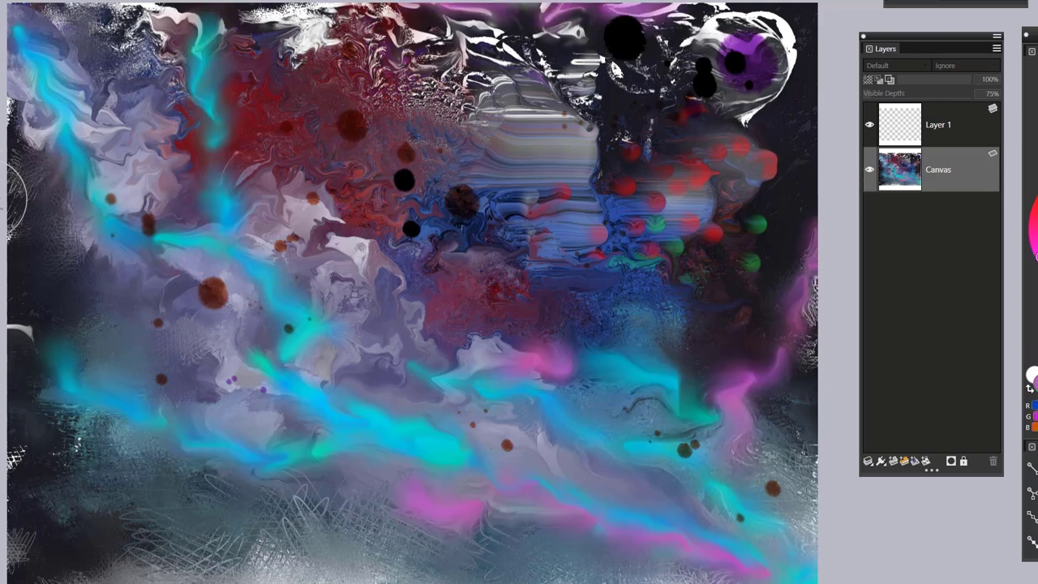
Paint magenta Velvet Pour streaks down the painting's left edge and from the lower left to the bottom middle.
mouse_move(38, 248)
left_mouse_down()
mouse_move(83, 342)
mouse_move(160, 428)
left_mouse_up()
left_click_drag(204, 477, 270, 518)
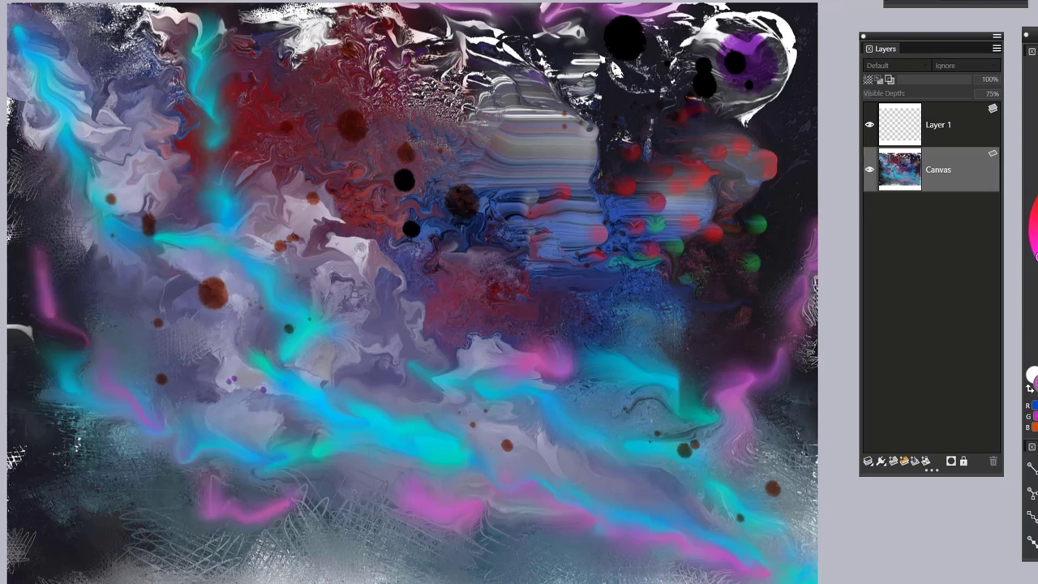
mouse_move(284, 483)
left_mouse_down()
mouse_move(369, 551)
mouse_move(442, 577)
mouse_move(560, 577)
left_mouse_up()
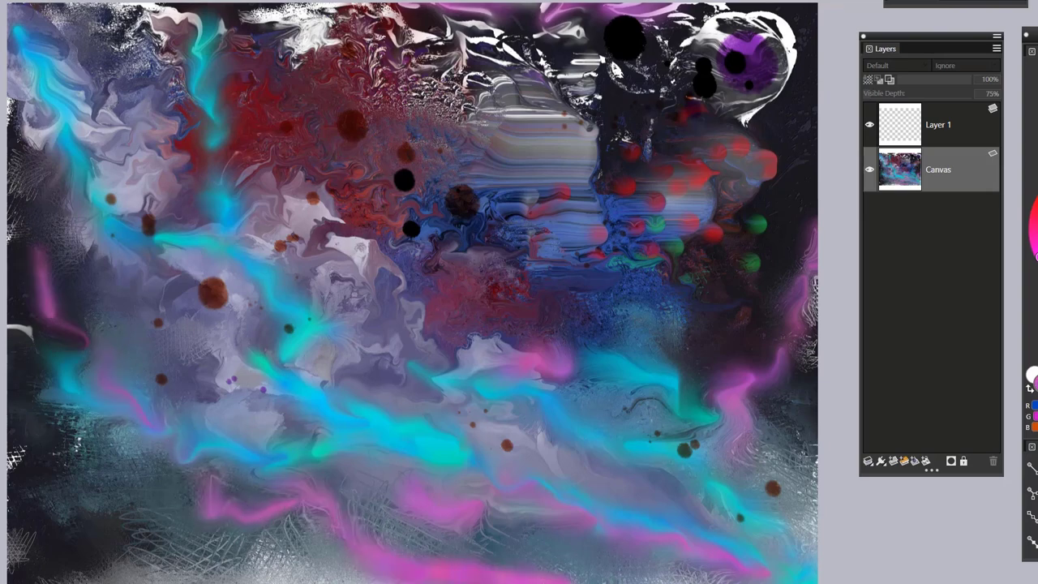
Choose the Wet Pour brush and drip purple dots of various sizes over the left-centre of the painting.
key("ctrl+b")
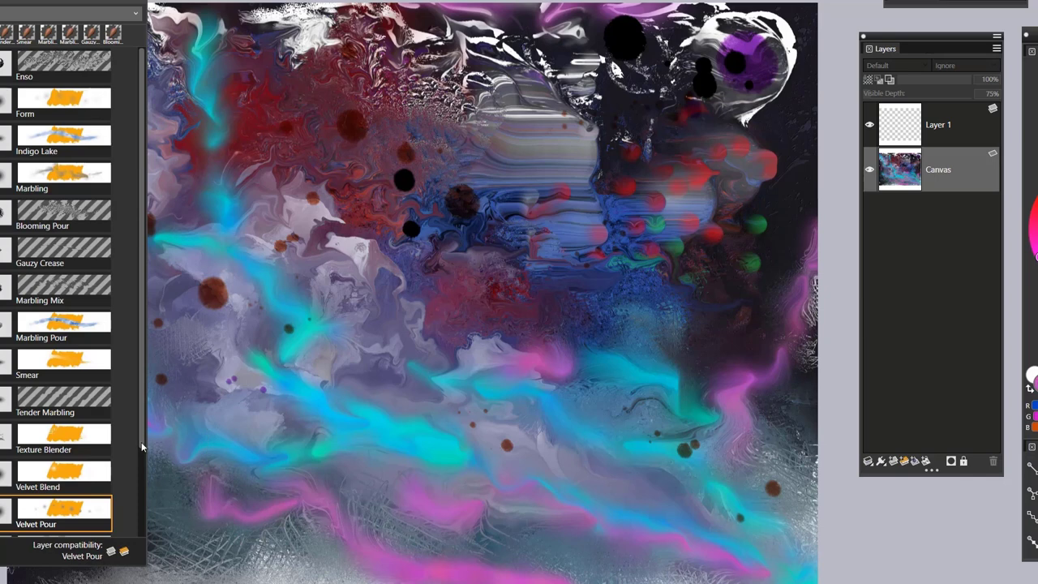
scroll(129, 454, "down", 3)
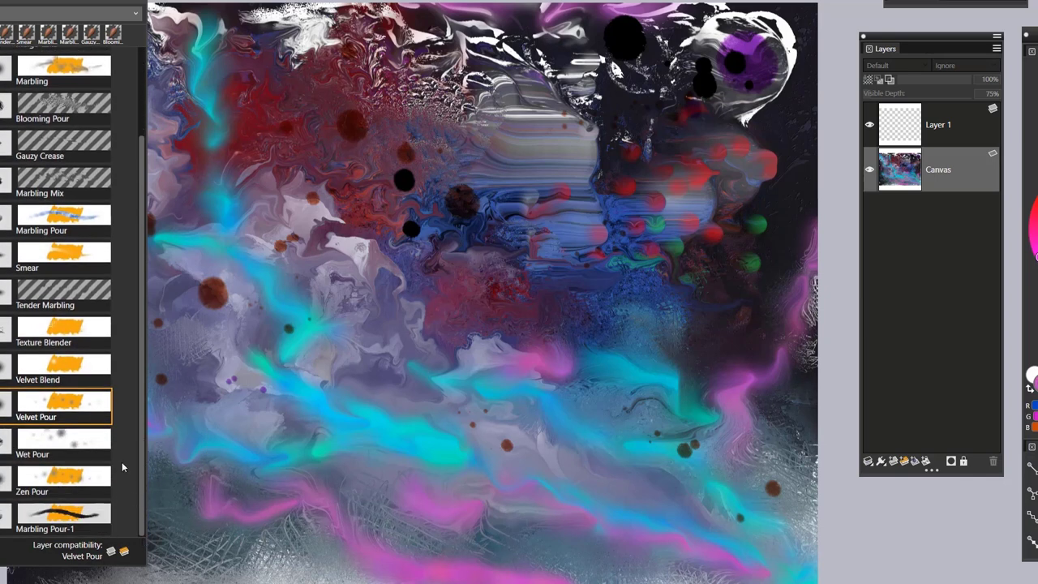
left_click(93, 444)
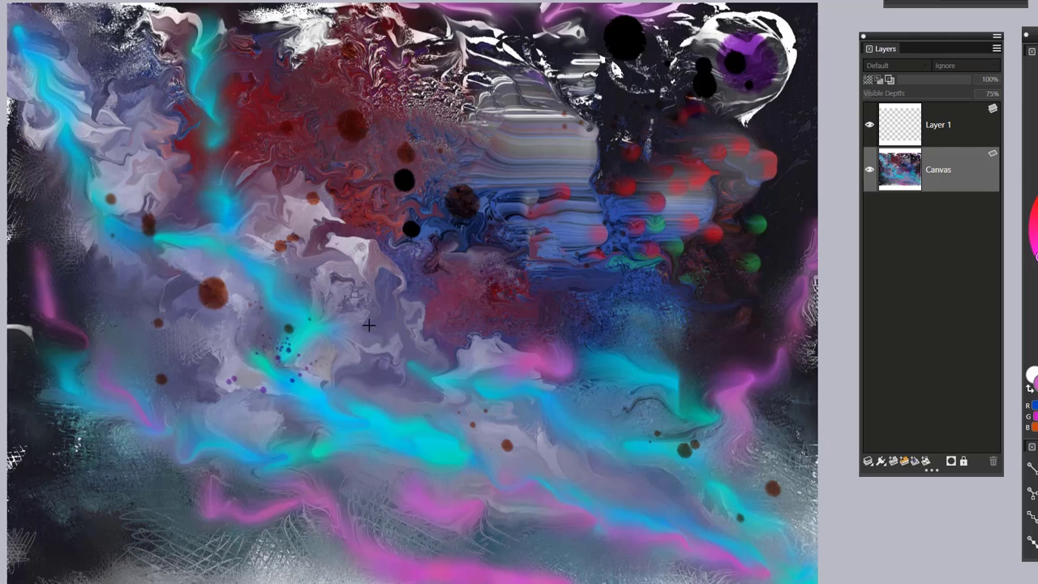
left_click_drag(370, 325, 429, 326)
left_click(320, 222)
left_click(315, 251)
left_click(350, 298)
left_click(468, 360)
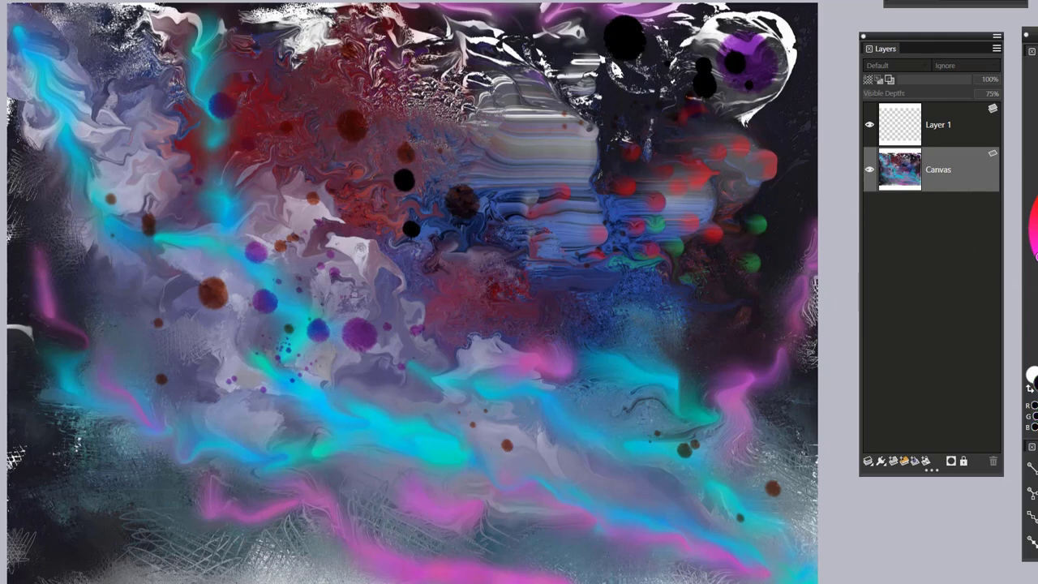
Scatter black Wet Pour drops and fine splatter across the whole painting.
left_click_drag(297, 69, 381, 120)
mouse_move(507, 137)
left_mouse_down()
mouse_move(582, 209)
mouse_move(621, 271)
left_mouse_up()
mouse_move(672, 329)
left_mouse_down()
mouse_move(480, 305)
mouse_move(196, 390)
mouse_move(251, 448)
mouse_move(206, 504)
mouse_move(382, 499)
mouse_move(526, 423)
mouse_move(629, 326)
mouse_move(732, 373)
mouse_move(686, 360)
mouse_move(787, 573)
left_mouse_up()
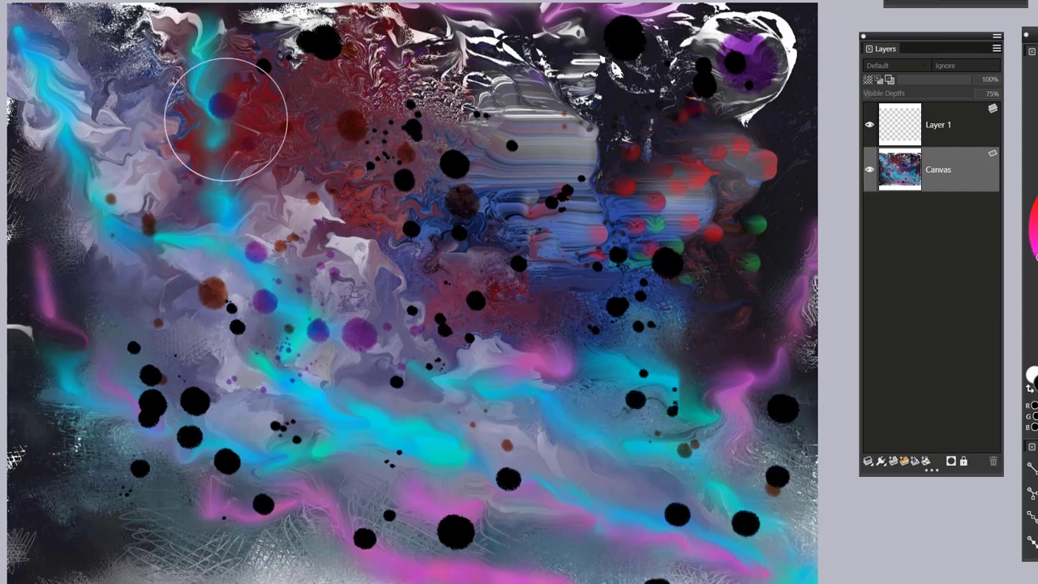
mouse_move(174, 126)
left_mouse_down()
mouse_move(289, 224)
mouse_move(680, 347)
mouse_move(610, 186)
mouse_move(441, 173)
left_mouse_up()
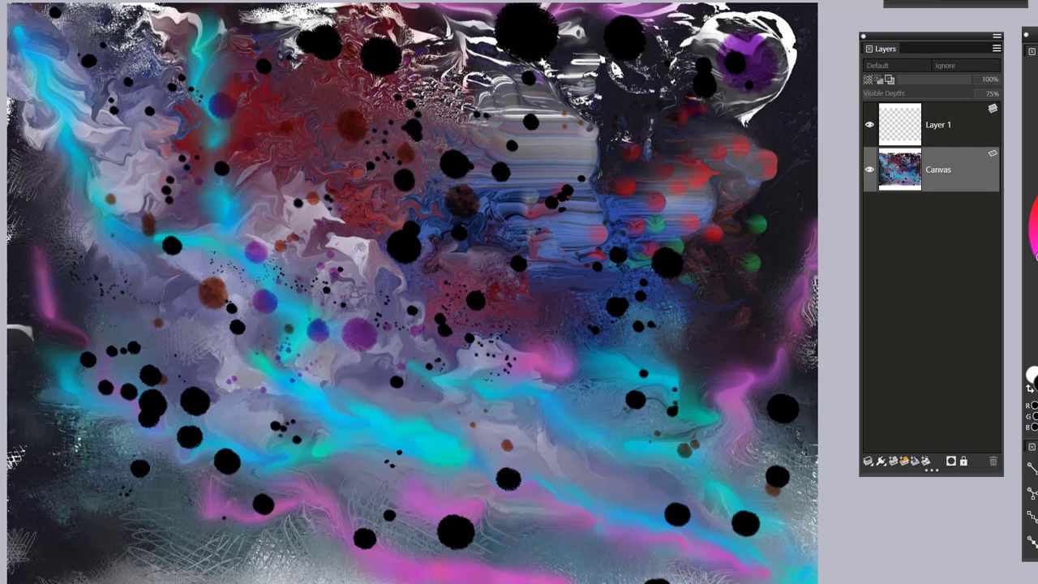
Add large black Wet Pour blots around the painting's centre, lower left and the blue area.
left_click(440, 292)
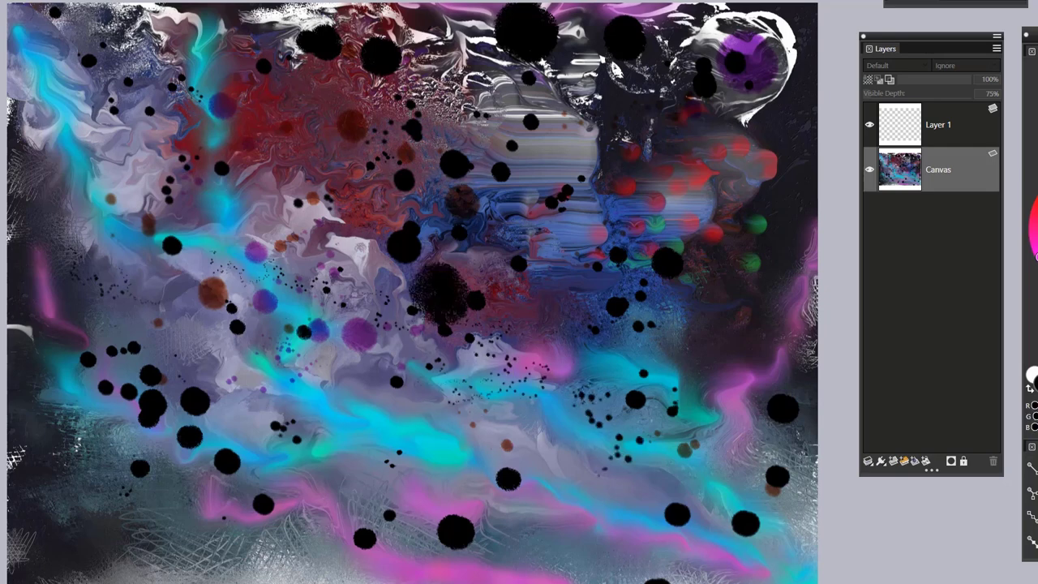
left_click(361, 401)
left_click(216, 433)
left_click(491, 478)
left_click(532, 290)
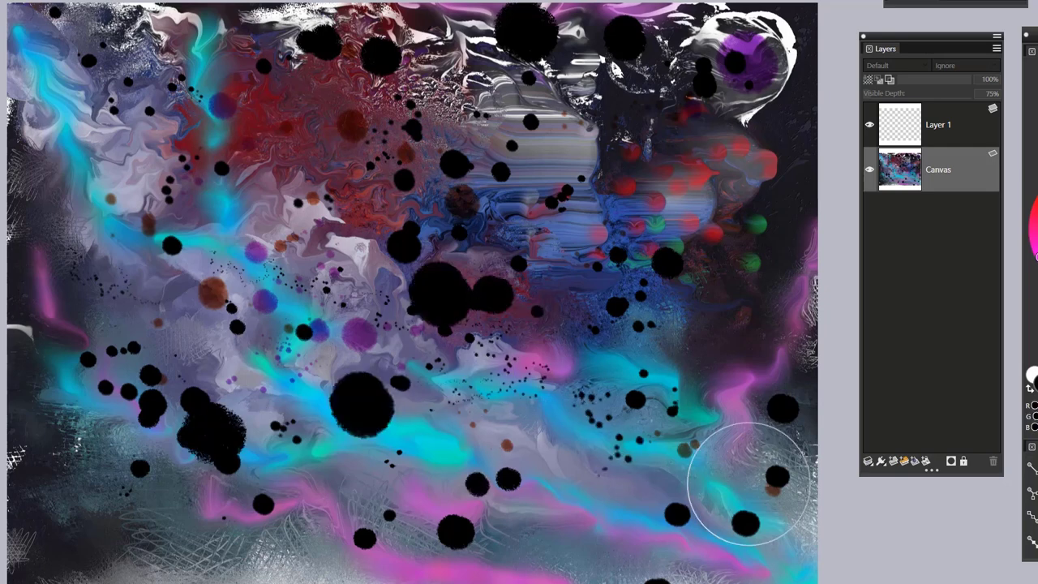
left_click(677, 274)
left_click(552, 191)
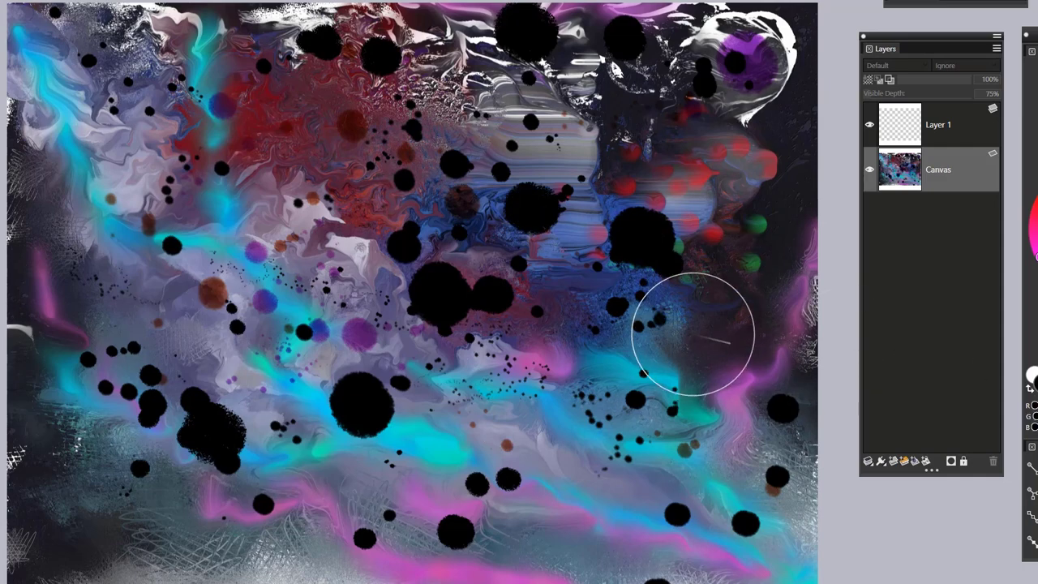
Choose the Zen Pour brush and paint smoky black strokes below the centre and thin magenta streaks along the diagonal and top.
left_click(49, 1)
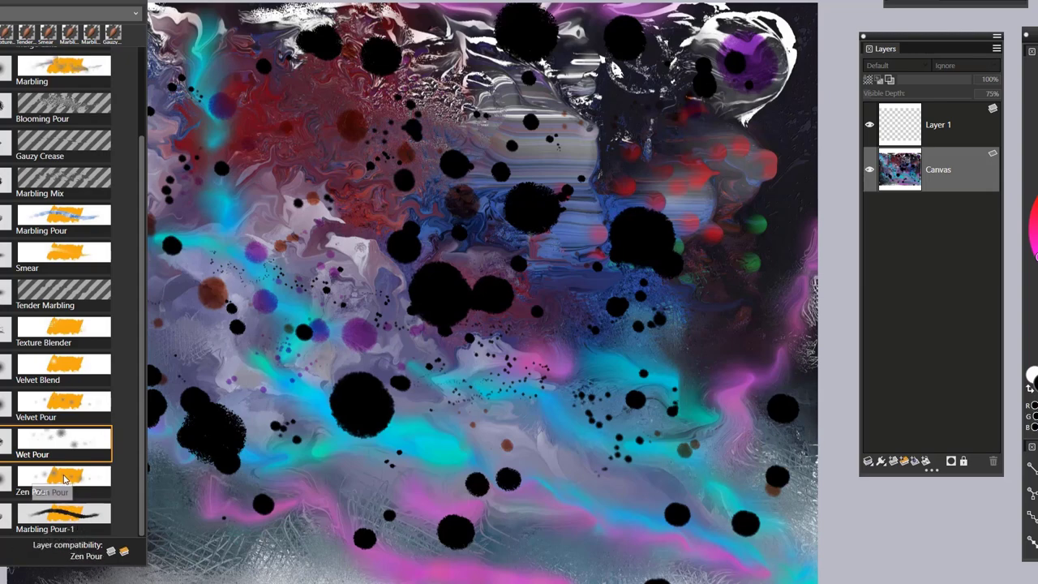
left_click(65, 480)
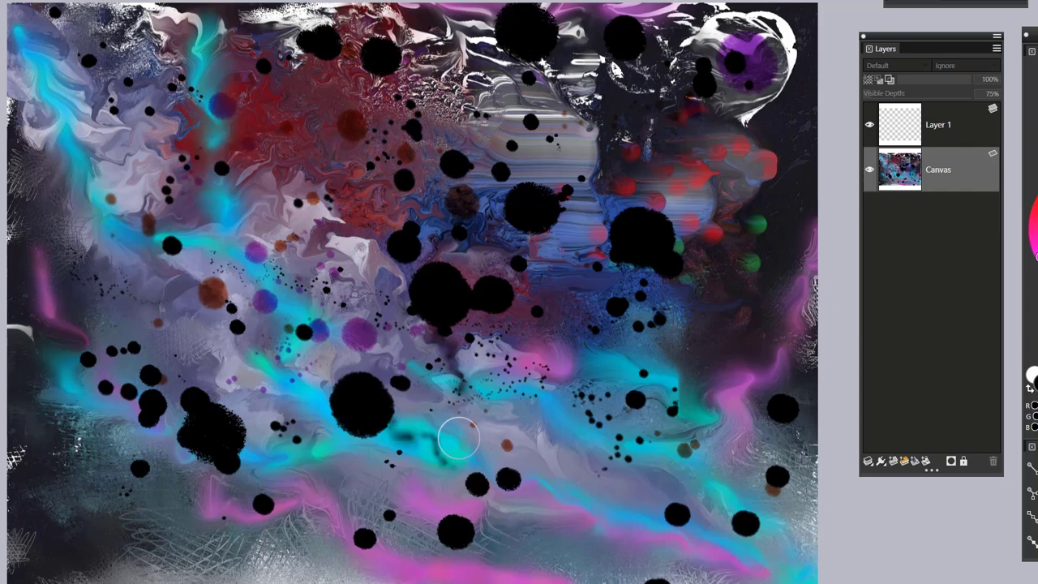
left_click_drag(458, 459, 705, 420)
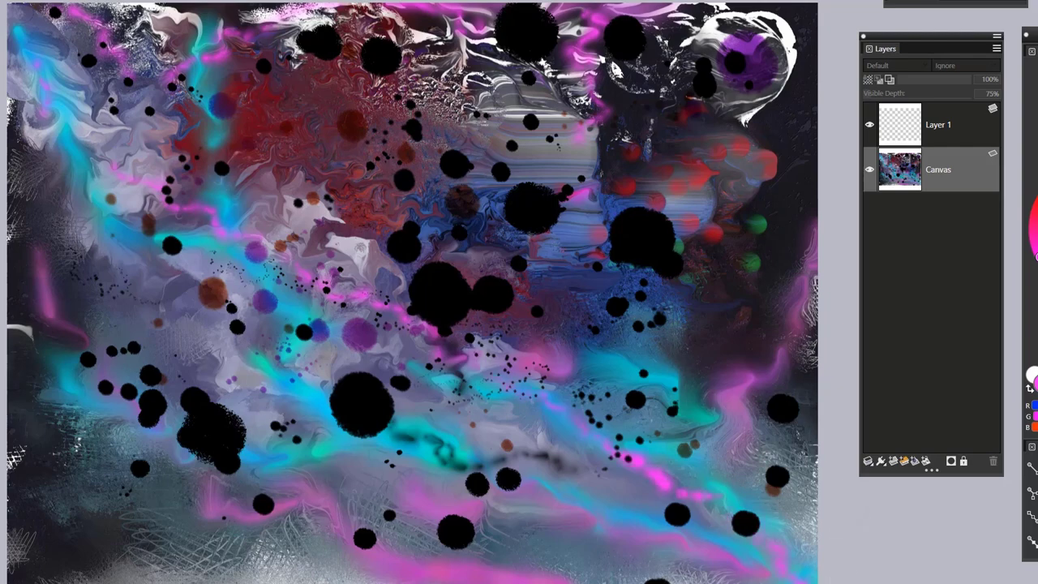
Choose the Marbling Pour-1 brush and paint a bright magenta diagonal band from the upper left past the centre.
key("ctrl+b")
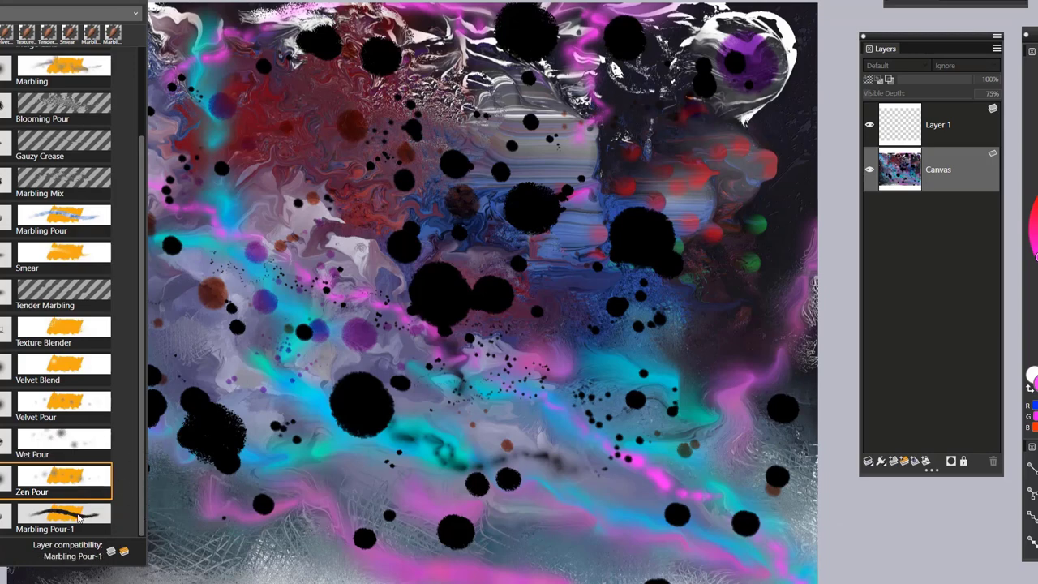
left_click(83, 524)
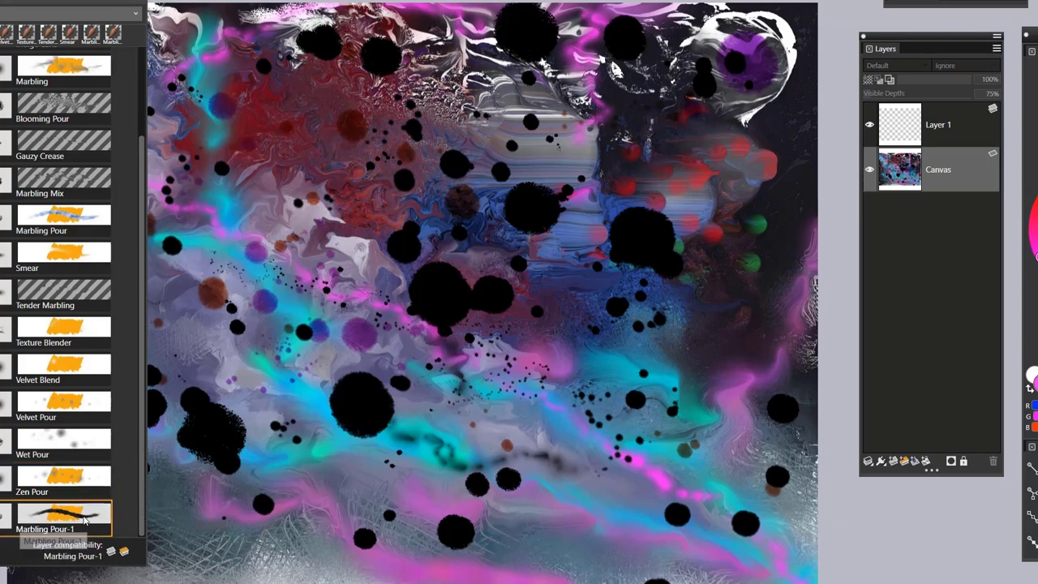
left_click_drag(99, 58, 162, 112)
left_click_drag(242, 147, 301, 92)
mouse_move(138, 65)
left_mouse_down()
mouse_move(141, 34)
mouse_move(178, 99)
mouse_move(232, 143)
mouse_move(200, 183)
mouse_move(261, 171)
mouse_move(308, 212)
mouse_move(244, 122)
mouse_move(135, 31)
mouse_move(215, 102)
mouse_move(374, 211)
mouse_move(307, 256)
mouse_move(399, 286)
mouse_move(521, 353)
mouse_move(655, 348)
left_mouse_up()
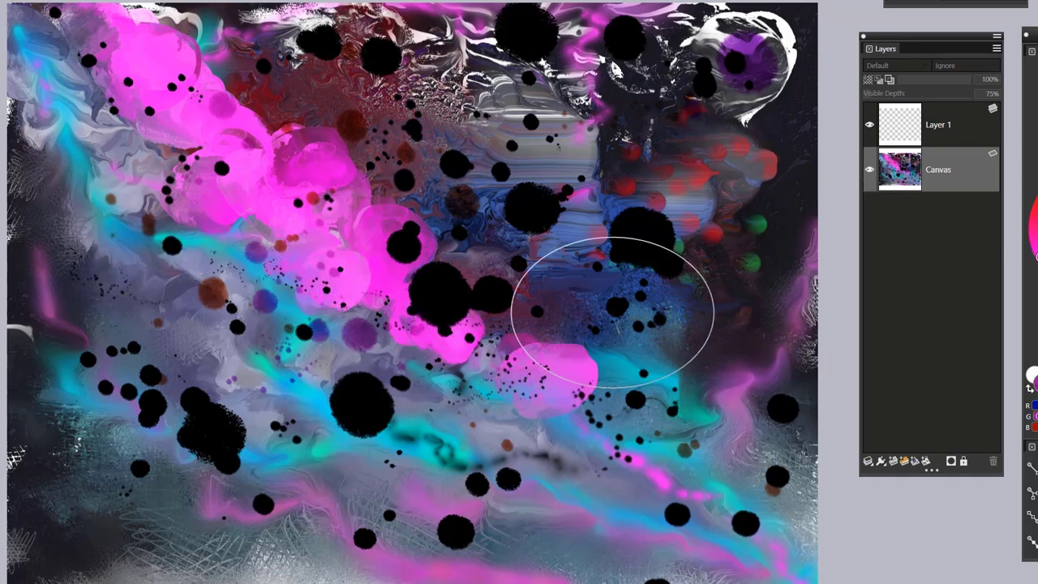
Extend the Marbling Pour-1 band to the lower-right corner with darker purple-magenta and add patches along its upper and lower edges.
mouse_move(571, 398)
left_mouse_down()
mouse_move(582, 378)
mouse_move(415, 337)
mouse_move(357, 298)
mouse_move(359, 232)
mouse_move(394, 186)
mouse_move(227, 89)
mouse_move(381, 81)
mouse_move(446, 142)
mouse_move(503, 227)
mouse_move(603, 243)
mouse_move(649, 292)
mouse_move(621, 365)
mouse_move(669, 474)
mouse_move(742, 511)
mouse_move(803, 580)
left_mouse_up()
mouse_move(653, 401)
left_mouse_down()
mouse_move(693, 365)
mouse_move(674, 396)
mouse_move(648, 306)
left_mouse_up()
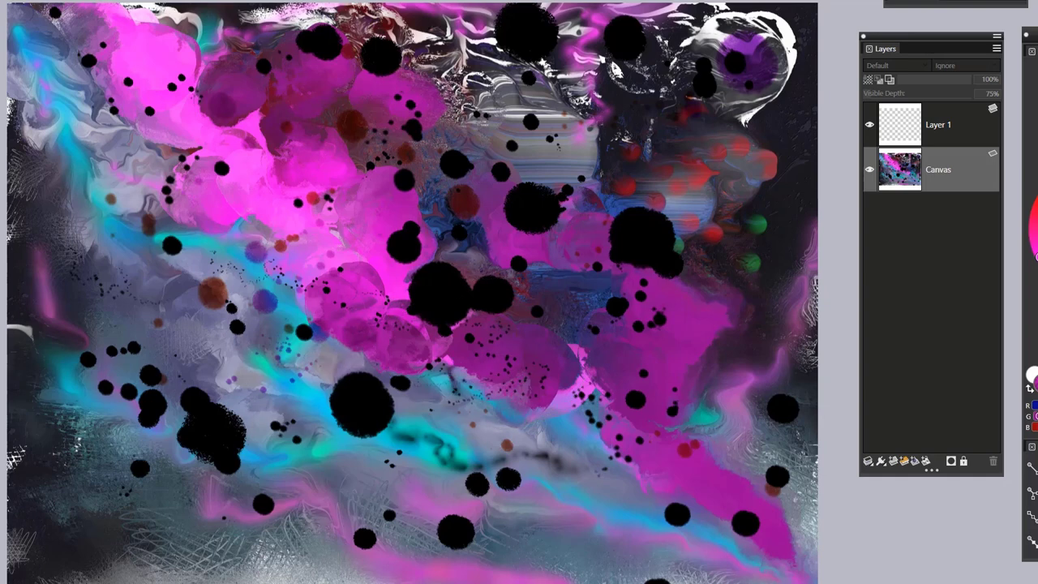
left_click_drag(560, 456, 644, 474)
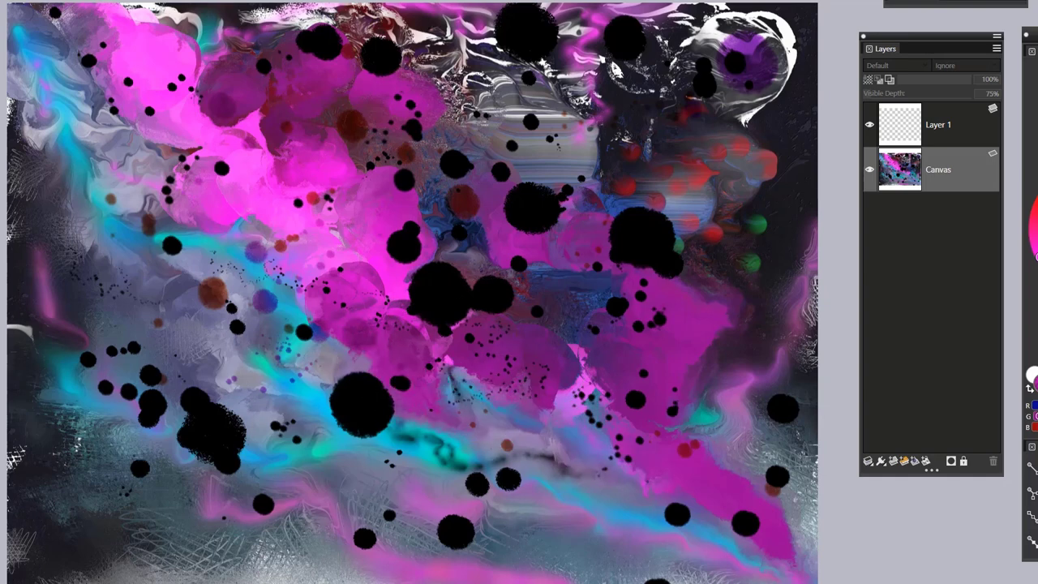
left_click_drag(751, 531, 827, 575)
left_click_drag(284, 223, 243, 258)
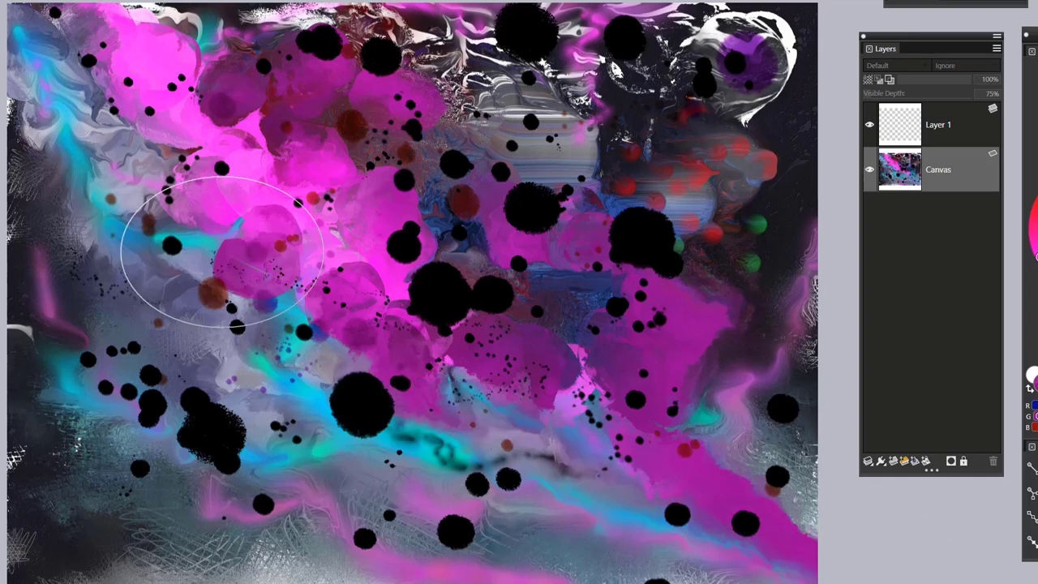
left_click_drag(212, 203, 169, 231)
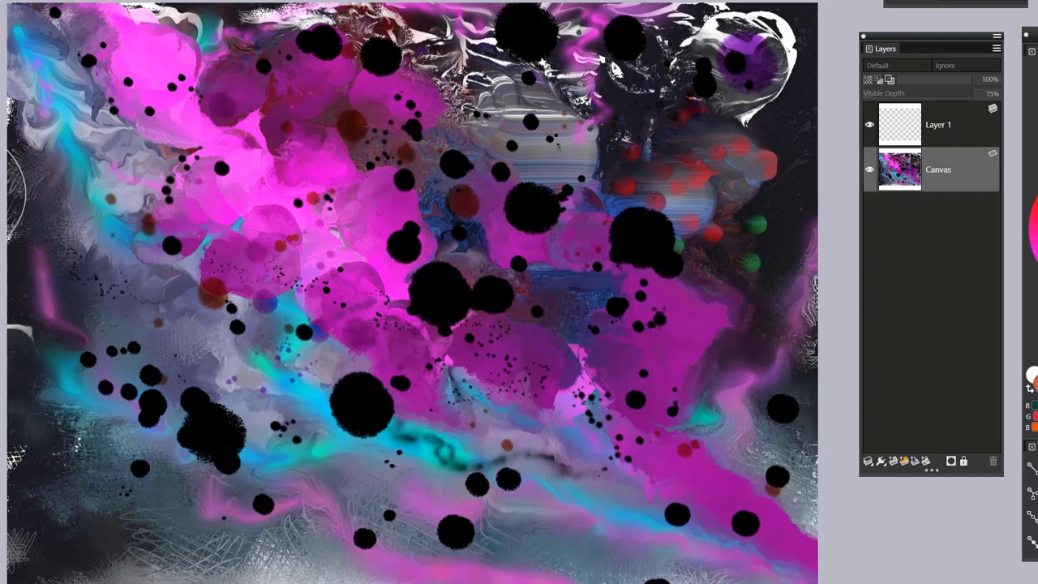
Paint orange Marbling Pour-1 patches and streaks over the magenta band from the upper left to the lower-right corner.
mouse_move(138, 144)
left_mouse_down()
mouse_move(113, 87)
mouse_move(154, 90)
mouse_move(166, 37)
left_mouse_up()
mouse_move(259, 102)
left_mouse_down()
mouse_move(414, 150)
mouse_move(440, 141)
mouse_move(382, 166)
mouse_move(388, 179)
mouse_move(195, 255)
mouse_move(223, 261)
mouse_move(228, 299)
mouse_move(305, 314)
mouse_move(230, 248)
mouse_move(223, 227)
mouse_move(359, 274)
mouse_move(419, 347)
mouse_move(534, 343)
mouse_move(539, 306)
mouse_move(610, 464)
mouse_move(701, 469)
mouse_move(760, 493)
mouse_move(816, 576)
left_mouse_up()
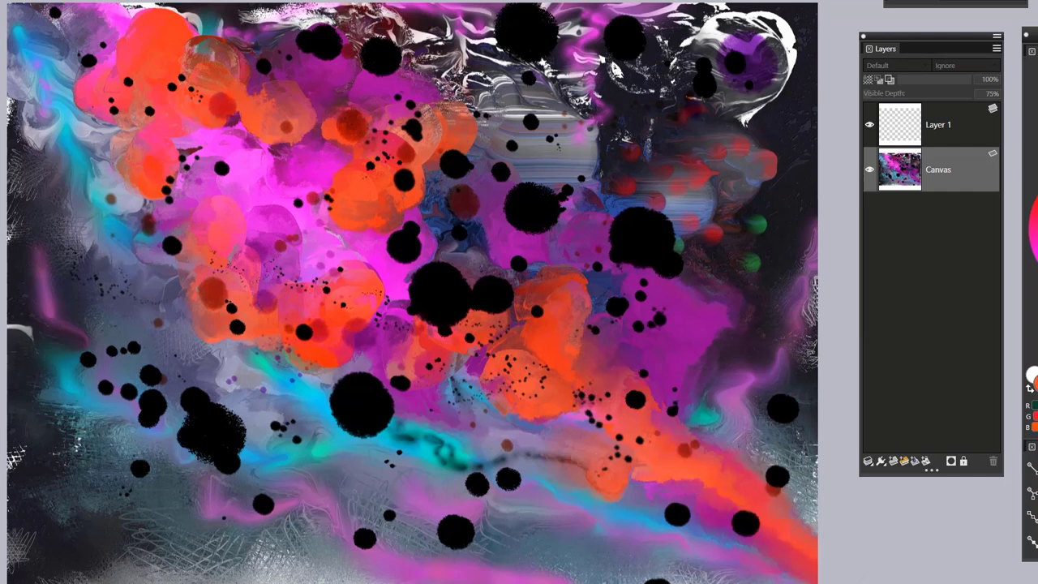
left_click_drag(486, 381, 333, 349)
mouse_move(463, 336)
left_mouse_down()
mouse_move(381, 203)
mouse_move(454, 243)
mouse_move(552, 332)
mouse_move(766, 356)
left_mouse_up()
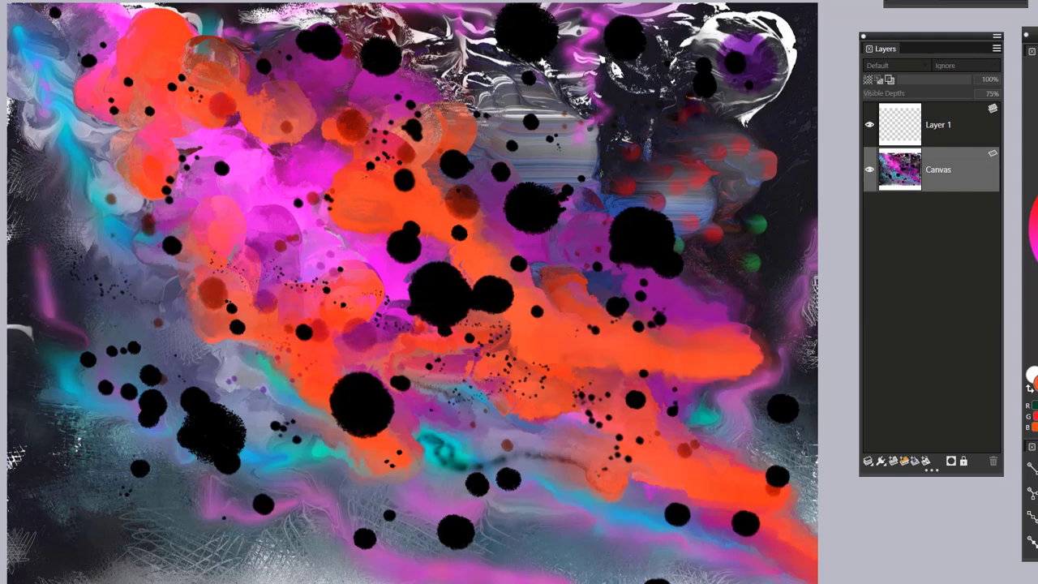
mouse_move(633, 373)
left_mouse_down()
mouse_move(754, 438)
mouse_move(815, 540)
left_mouse_up()
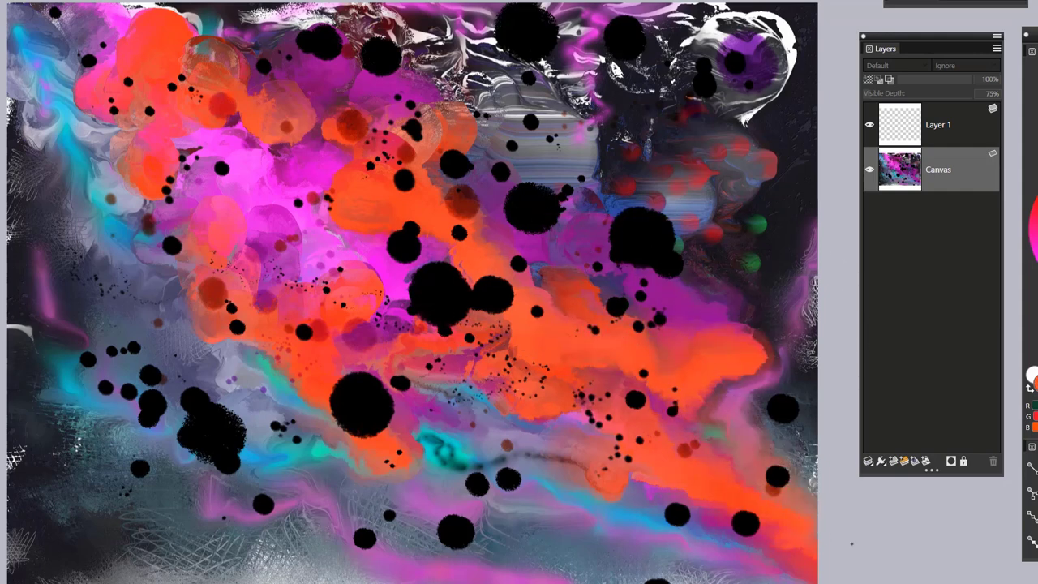
Pull the orange and magenta paint toward the bottom middle and extend the orange into the painting's upper-left corner.
left_click_drag(418, 422, 551, 568)
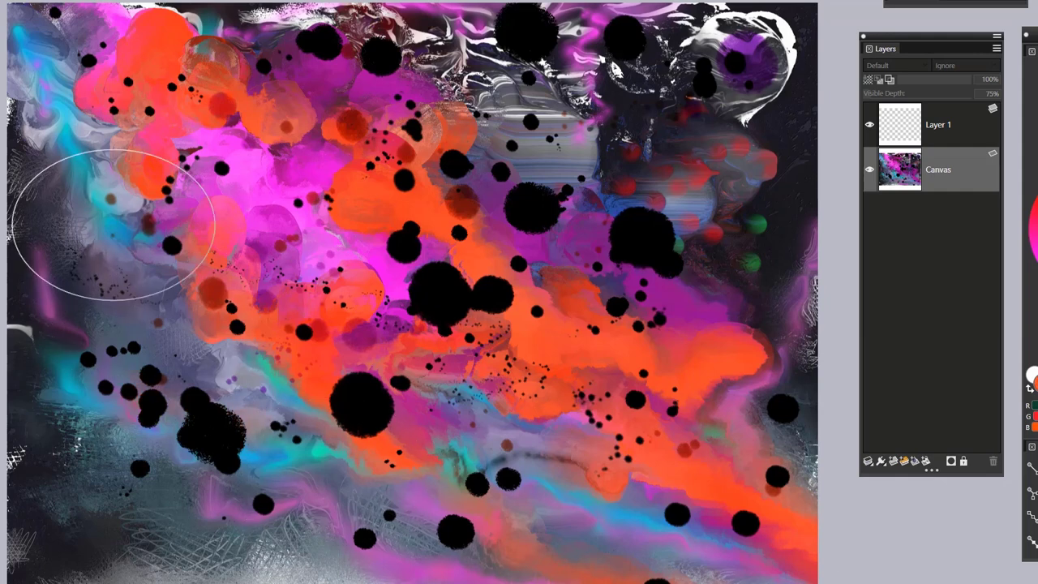
left_click_drag(91, 99, 21, 12)
left_click_drag(141, 34, 65, 12)
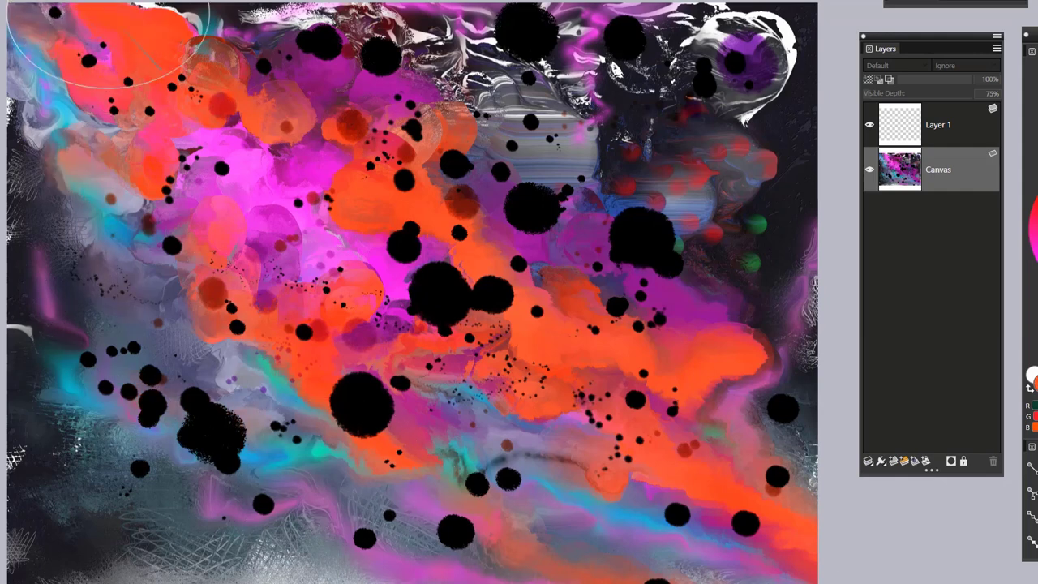
mouse_move(216, 59)
left_mouse_down()
mouse_move(279, 126)
mouse_move(241, 99)
left_mouse_up()
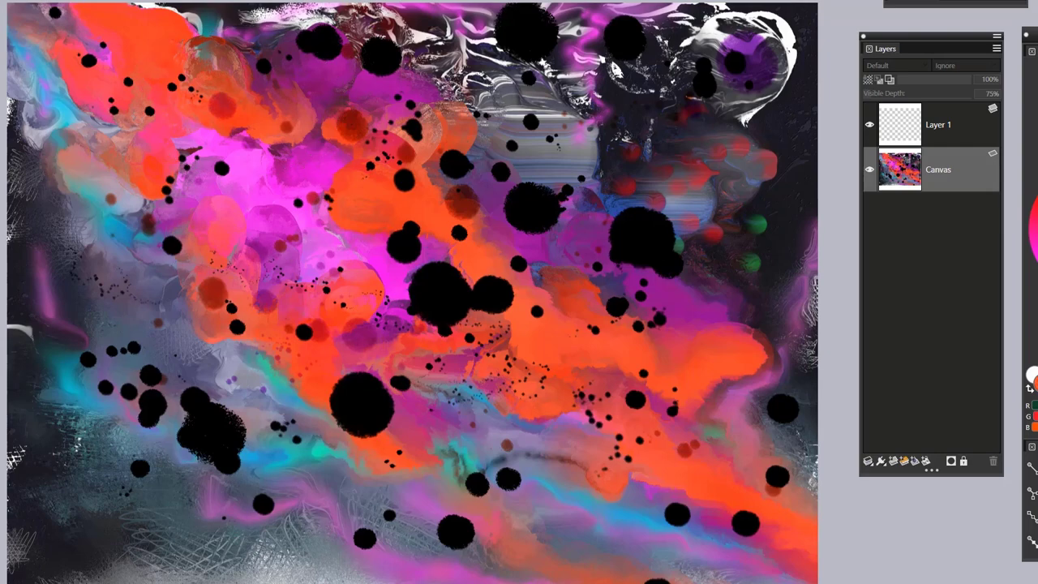